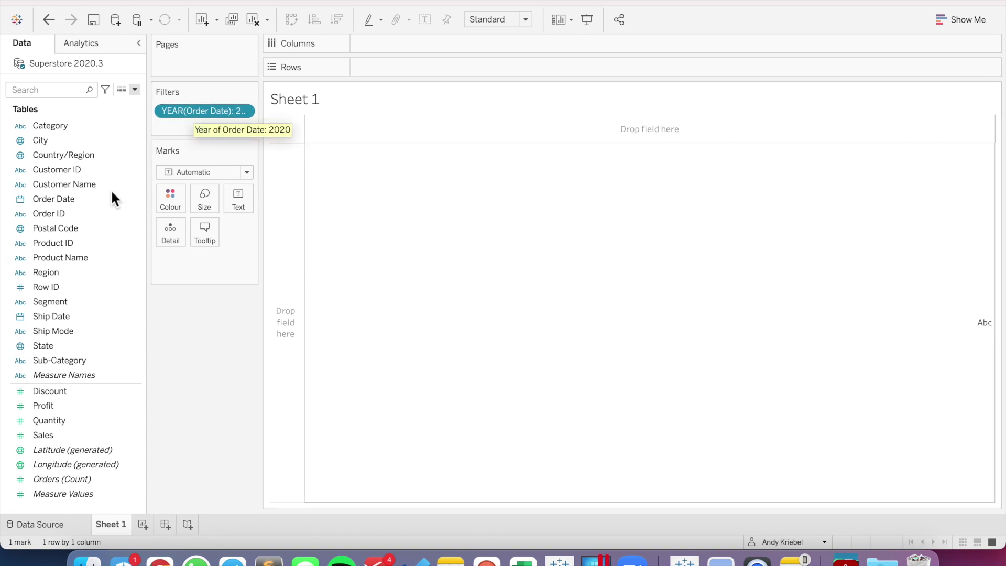
# Build a text table with the discrete month and year of Order Date, MY(Order Date), as rows and the sum of Sales as values.
pyautogui.moveTo(82, 198); pyautogui.dragTo(301, 182)
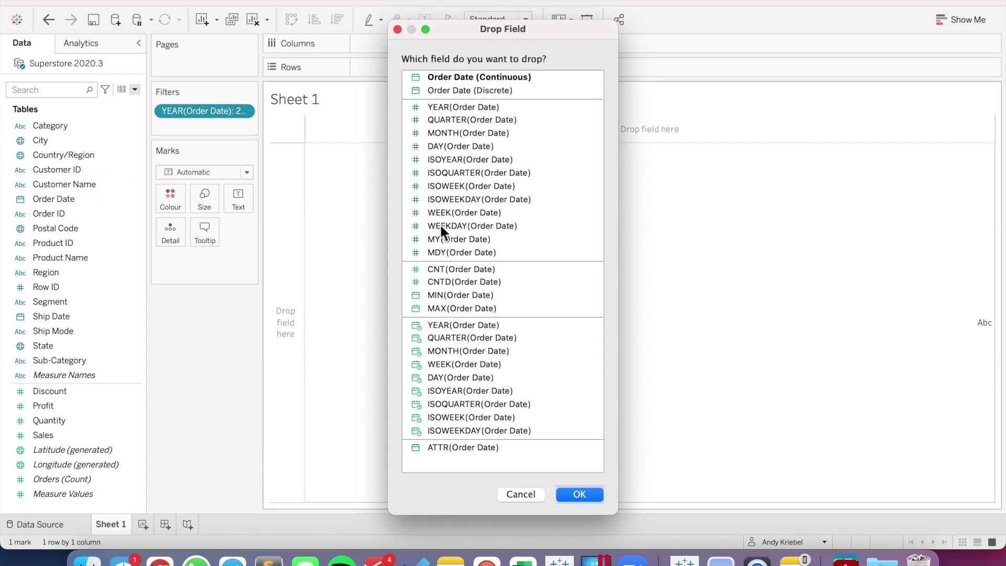
pyautogui.click(445, 238)
pyautogui.click(580, 494)
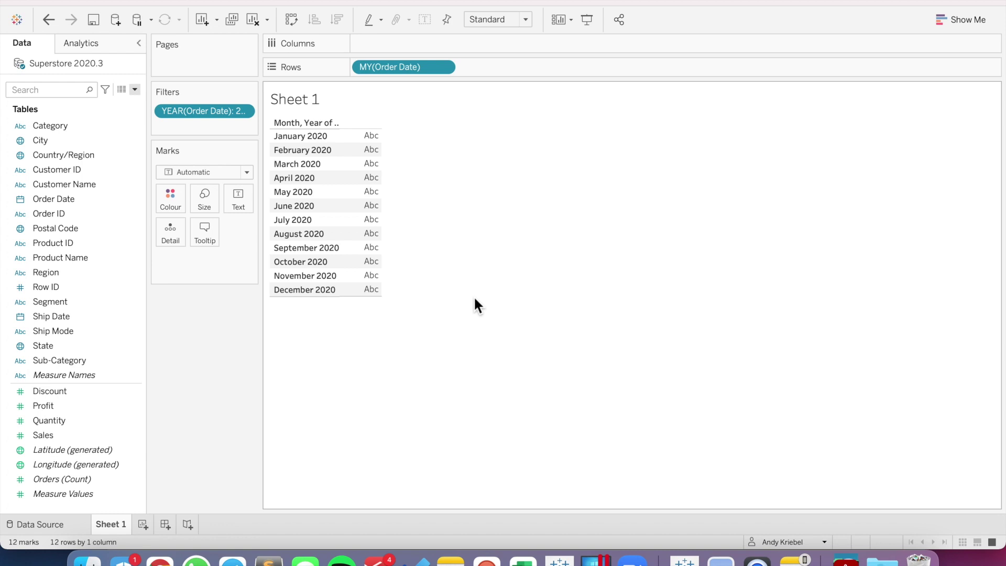
pyautogui.click(48, 435)
pyautogui.moveTo(48, 436); pyautogui.dragTo(372, 226)
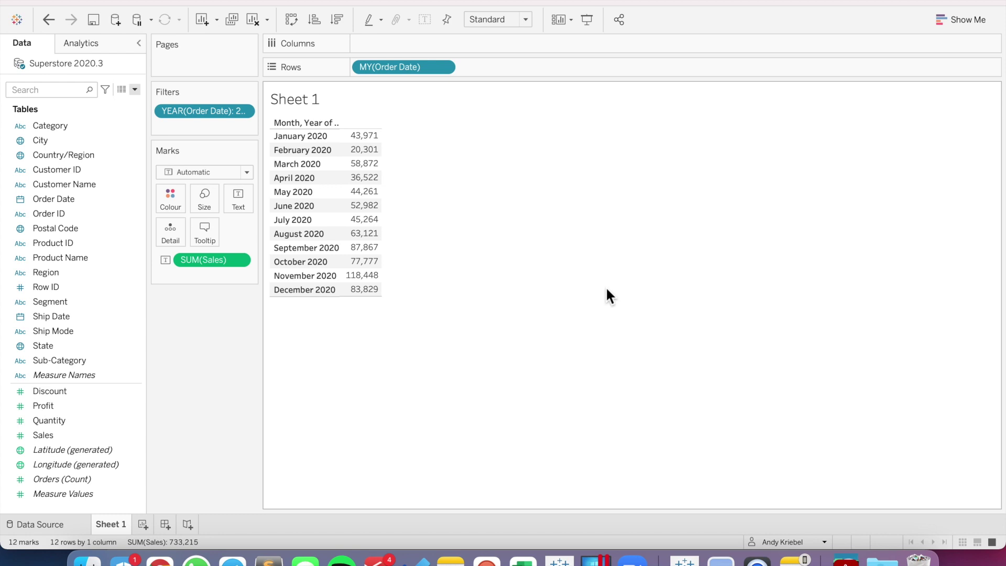
# Examine the December 2020 sales value and the September to November 2020 values in the table.
pyautogui.moveTo(366, 301)
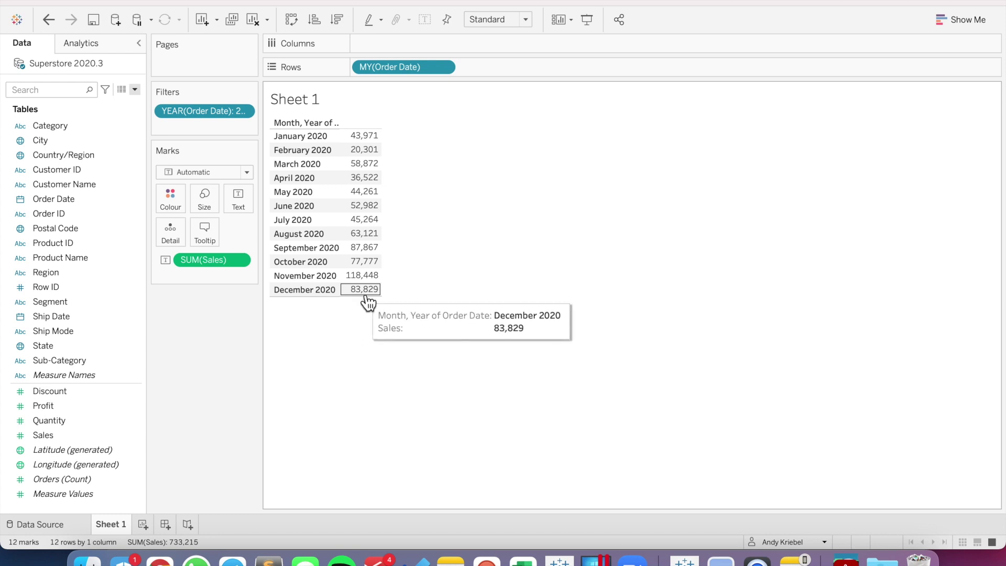
pyautogui.click(367, 296)
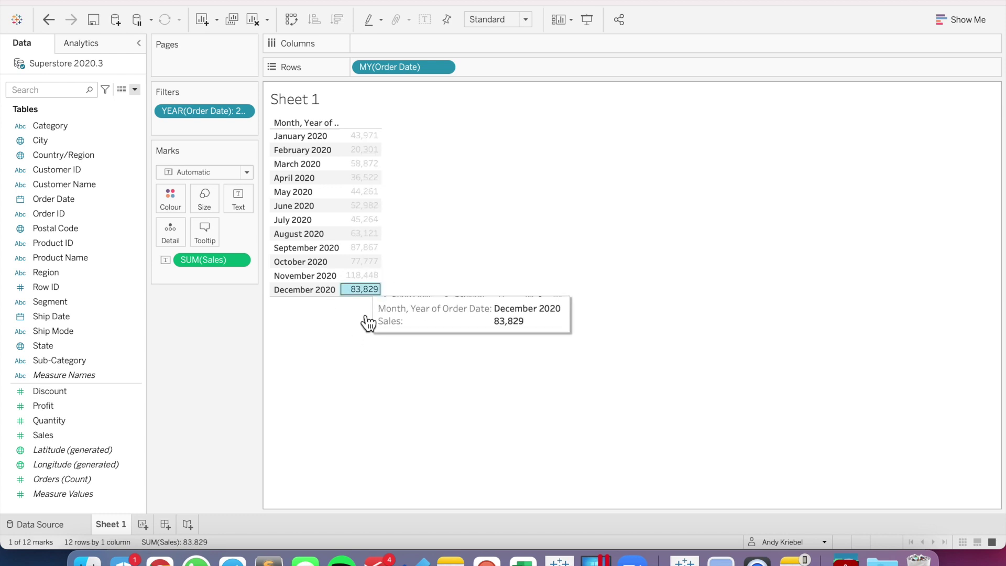
pyautogui.click(354, 367)
pyautogui.moveTo(370, 256)
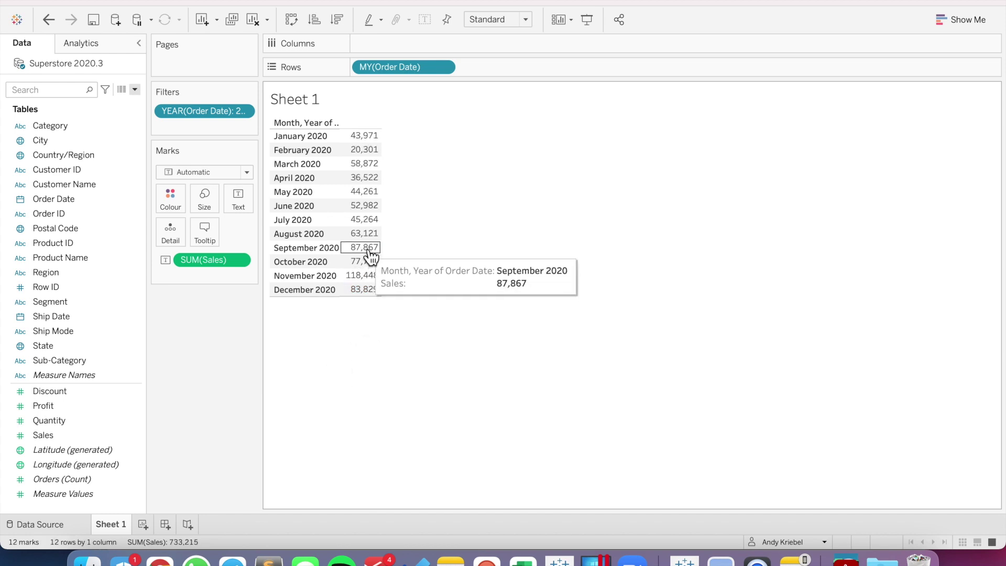
pyautogui.moveTo(370, 256); pyautogui.dragTo(366, 275)
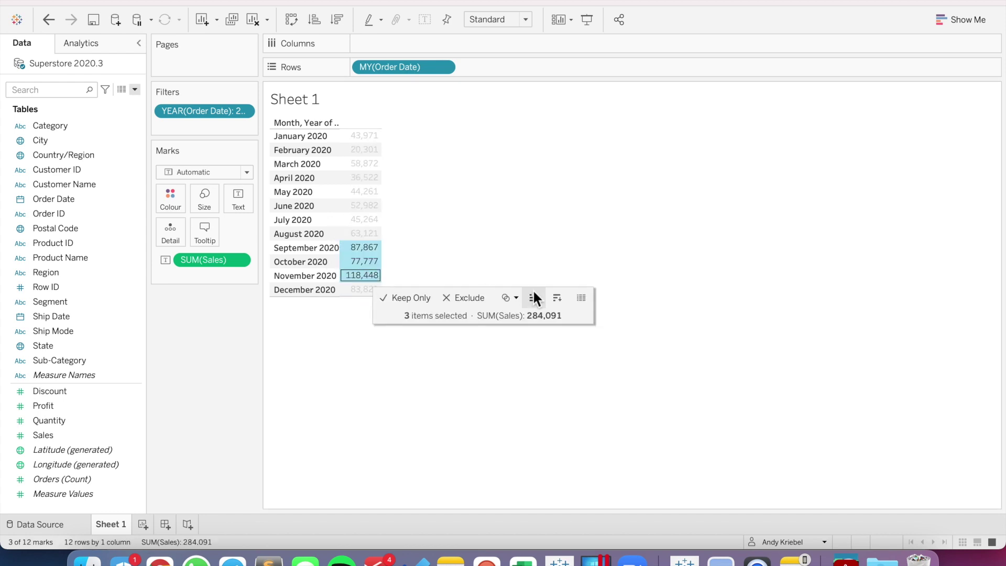
pyautogui.click(529, 263)
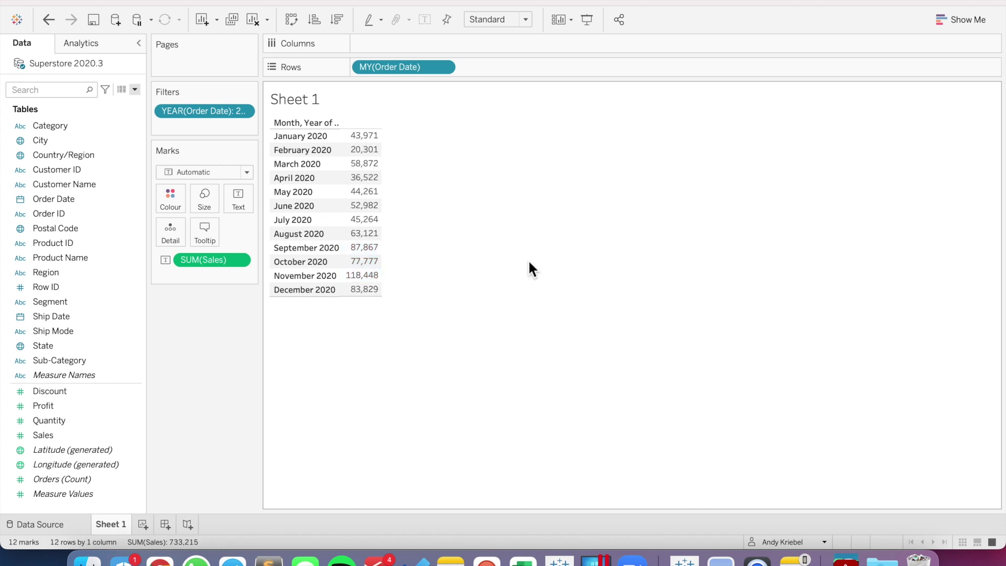
# Create a new calculated field named "Latest Month Sales".
pyautogui.click(137, 89)
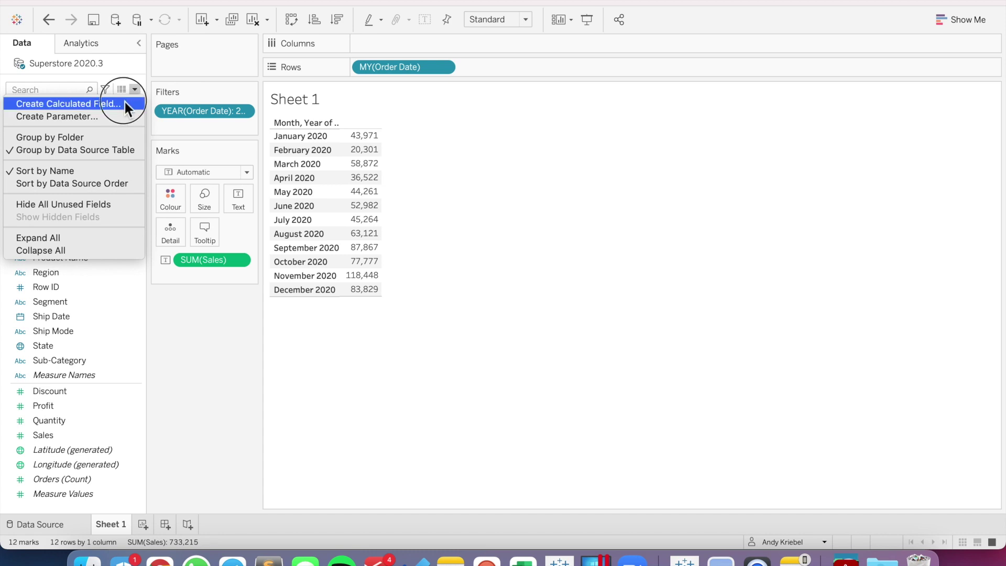
pyautogui.click(125, 103)
pyautogui.write('La')
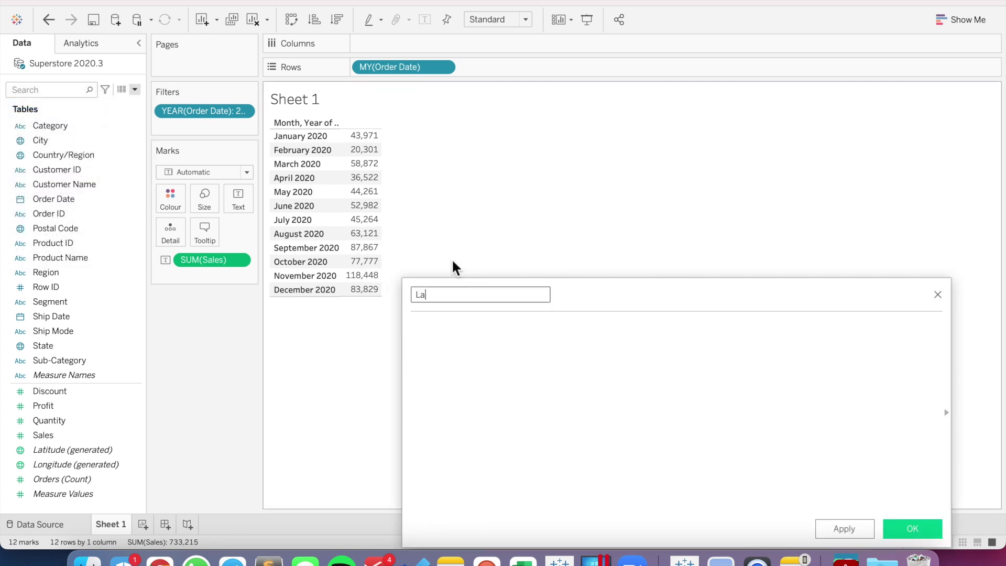
pyautogui.write('test Month Sales')
pyautogui.press('Tab')
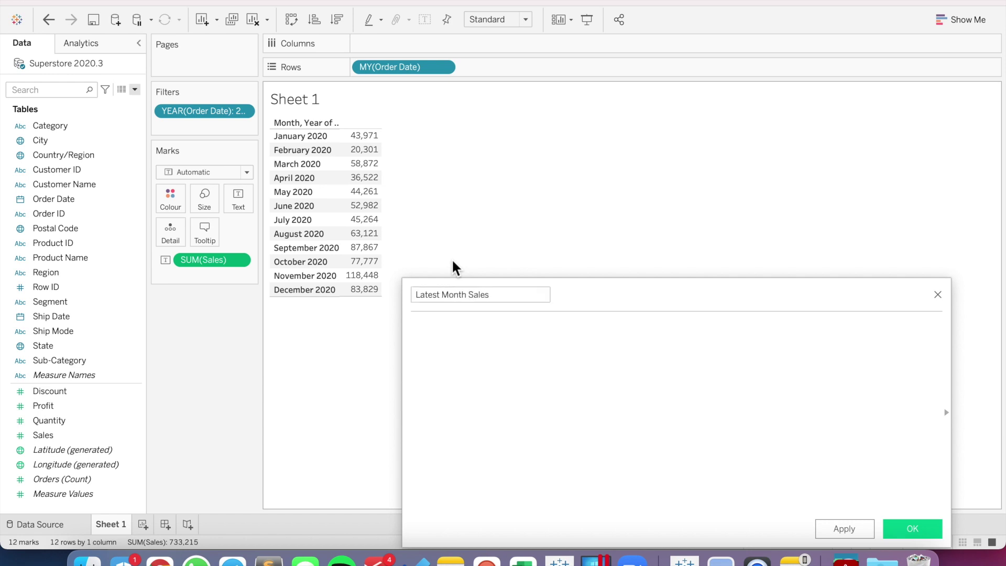
# Enter DATETRUNC('month',[Order Date]) as the start of the Latest Month Sales formula.
pyautogui.write('DATE')
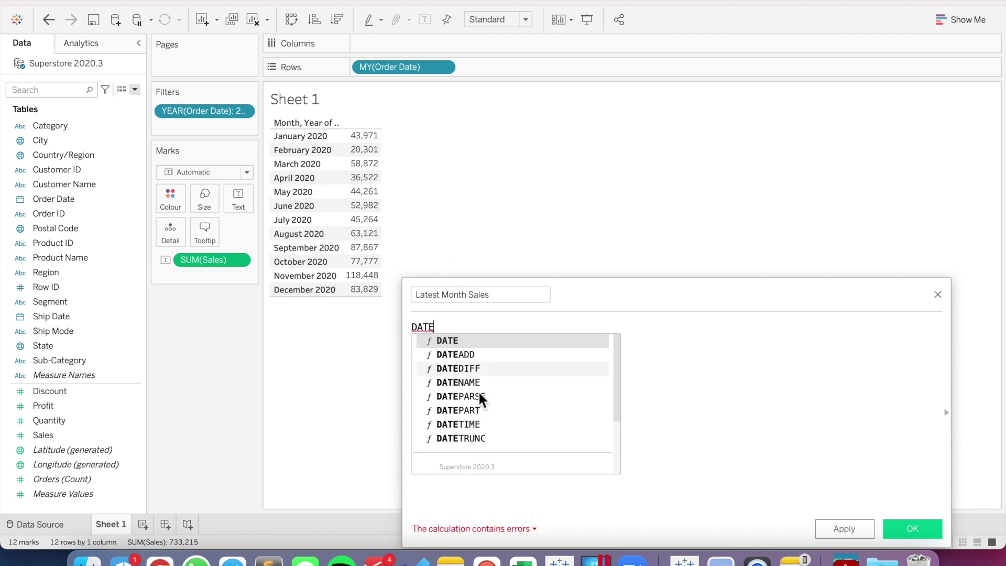
pyautogui.click(477, 439)
pyautogui.write("'month'")
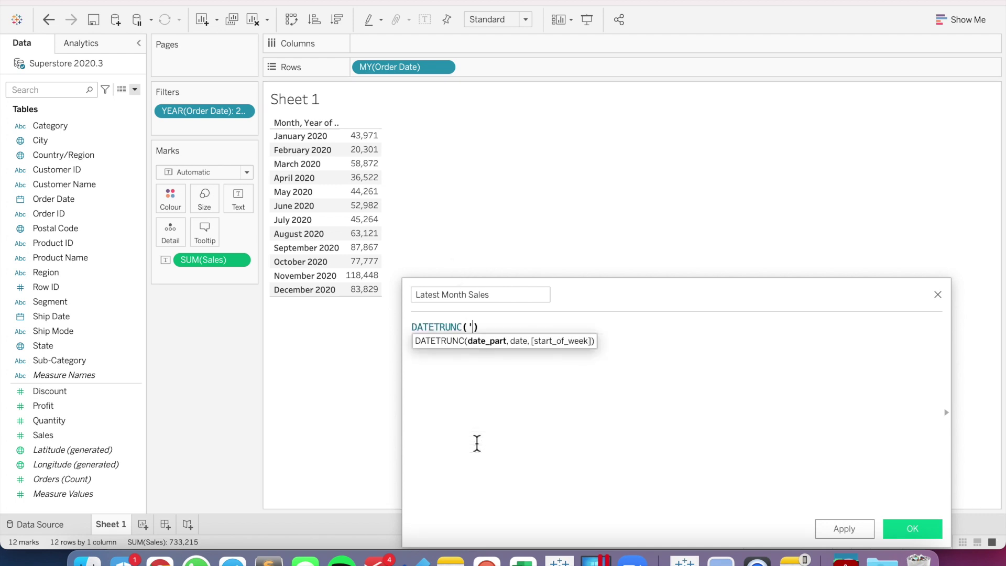
pyautogui.write(',[Or')
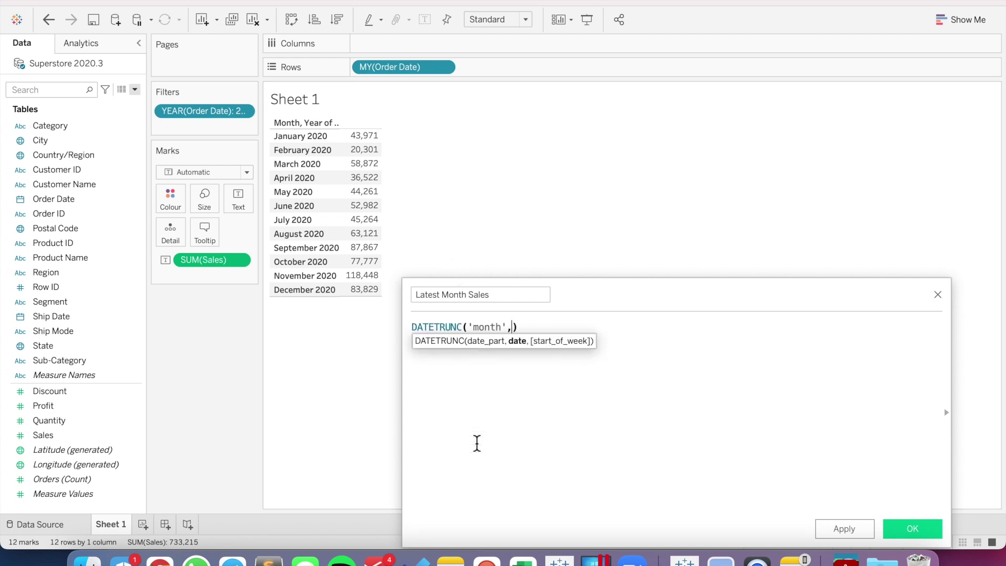
pyautogui.press('Return')
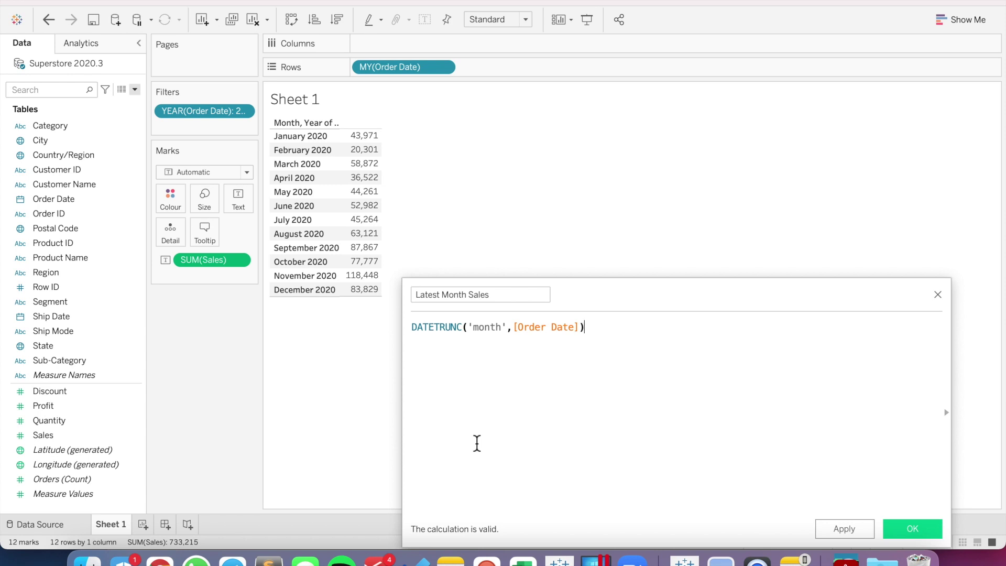
# Extend the formula to compare the truncated order date for equality with {MAX(DATETRUNC('month',[Order Date]))}.
pyautogui.write('= ')
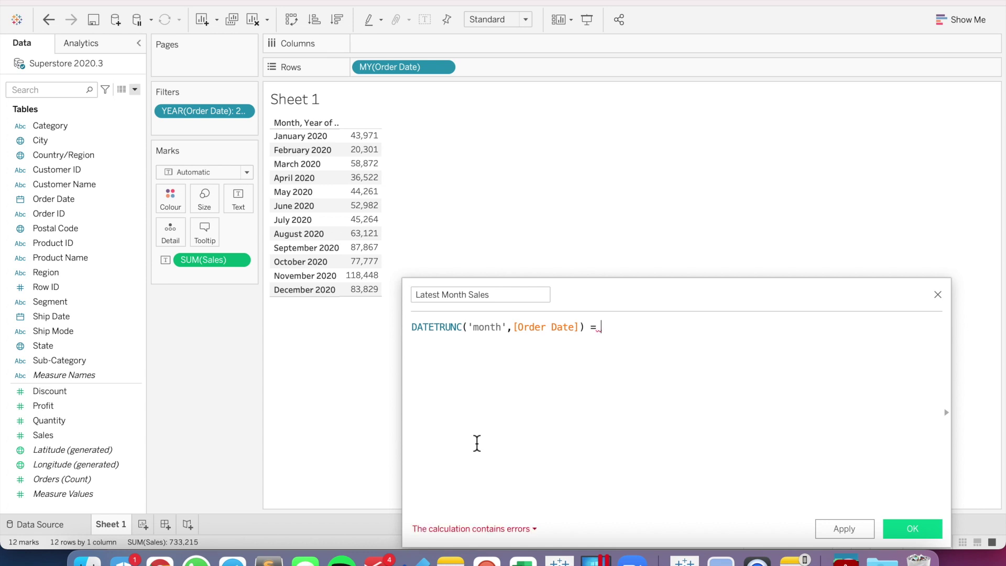
pyautogui.write('{MAX')
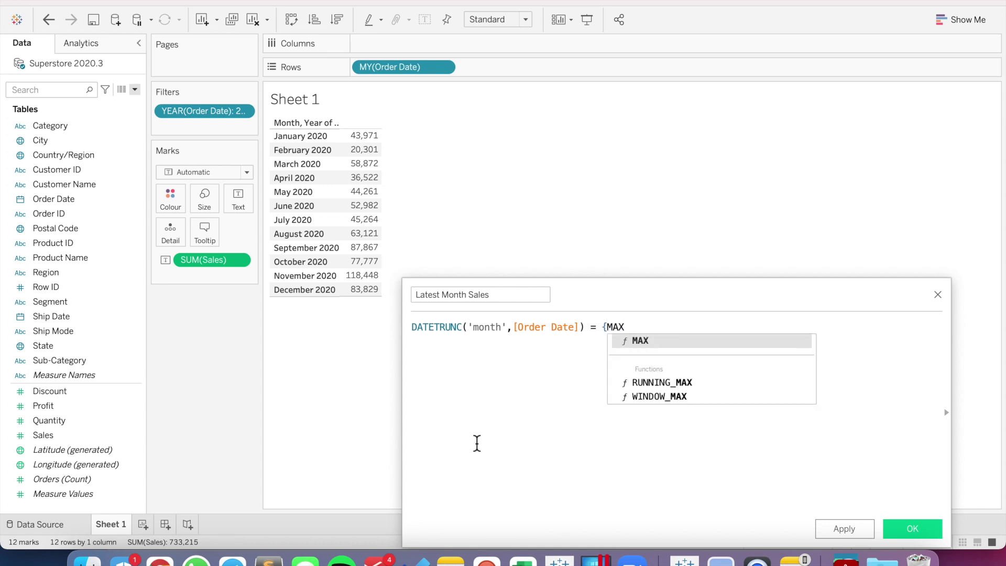
pyautogui.write('(')
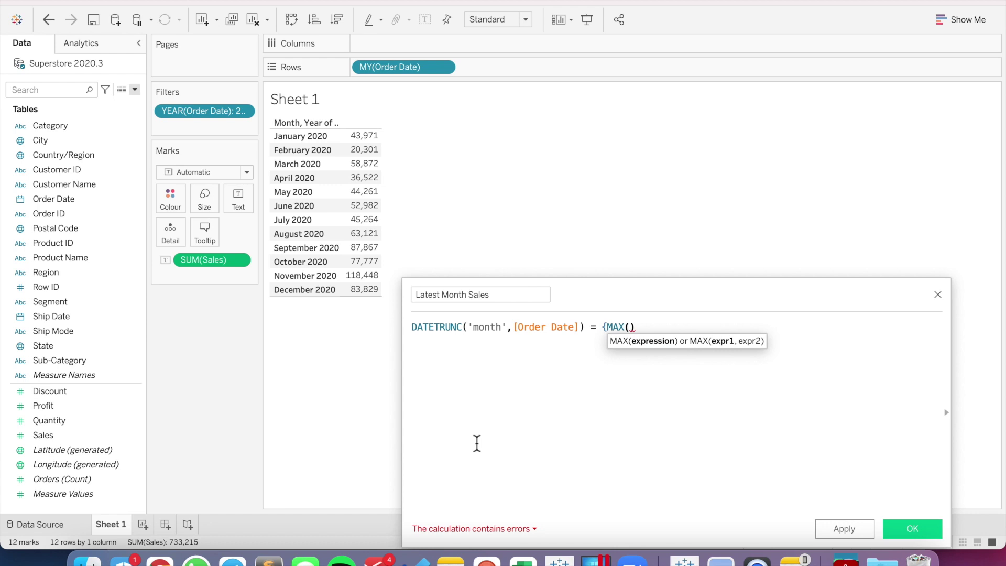
pyautogui.write('date')
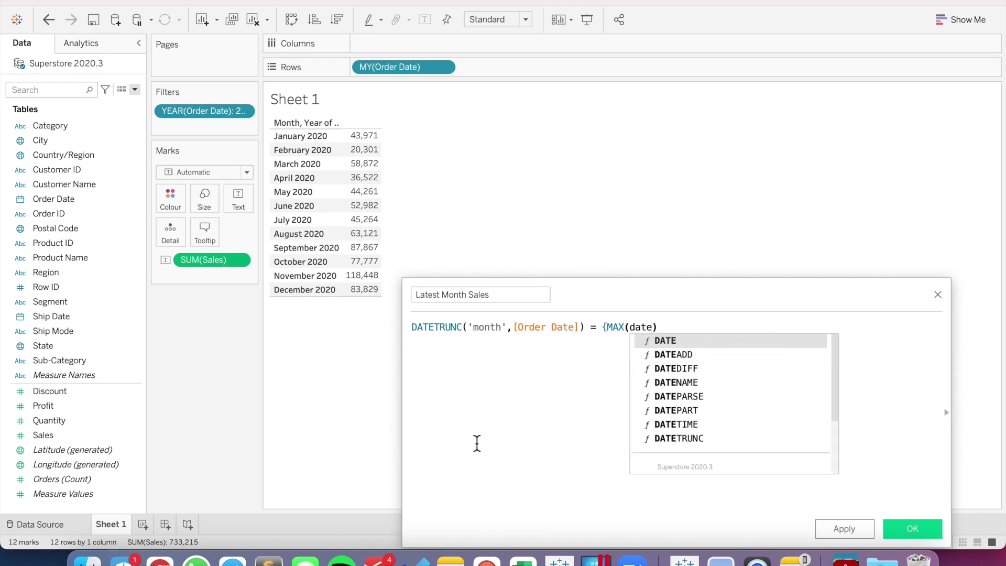
pyautogui.press('Down')
pyautogui.press('Down')
pyautogui.press('Down')
pyautogui.press('Down')
pyautogui.press('Down')
pyautogui.press('Down')
pyautogui.press('Down')
pyautogui.press('Return')
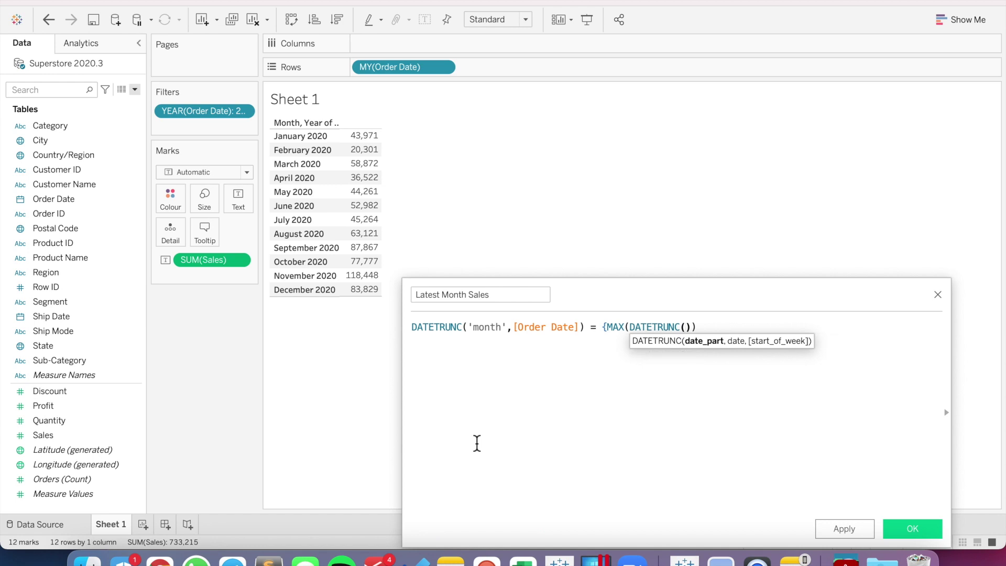
pyautogui.write("'month',[order")
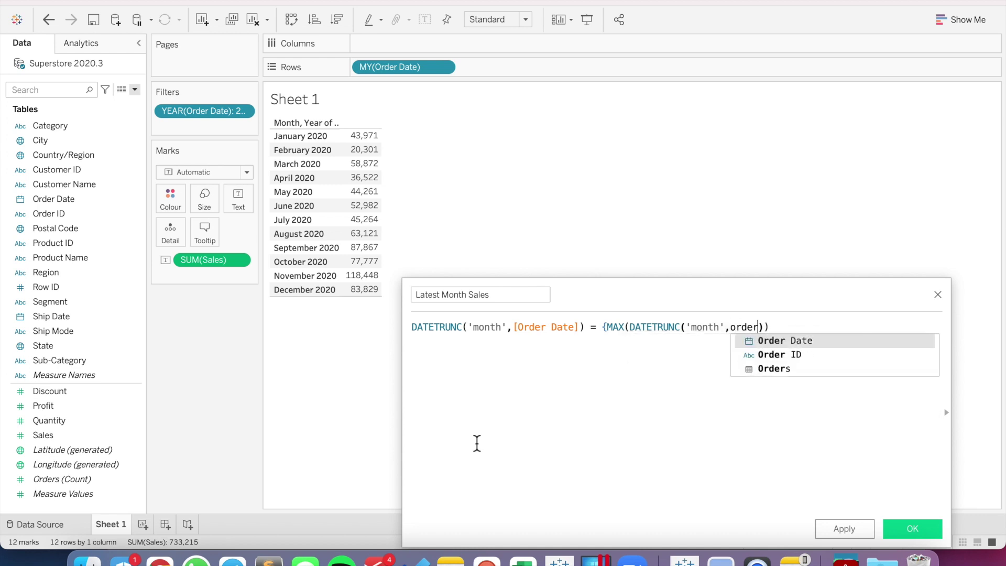
pyautogui.press('Return')
pyautogui.write('))}')
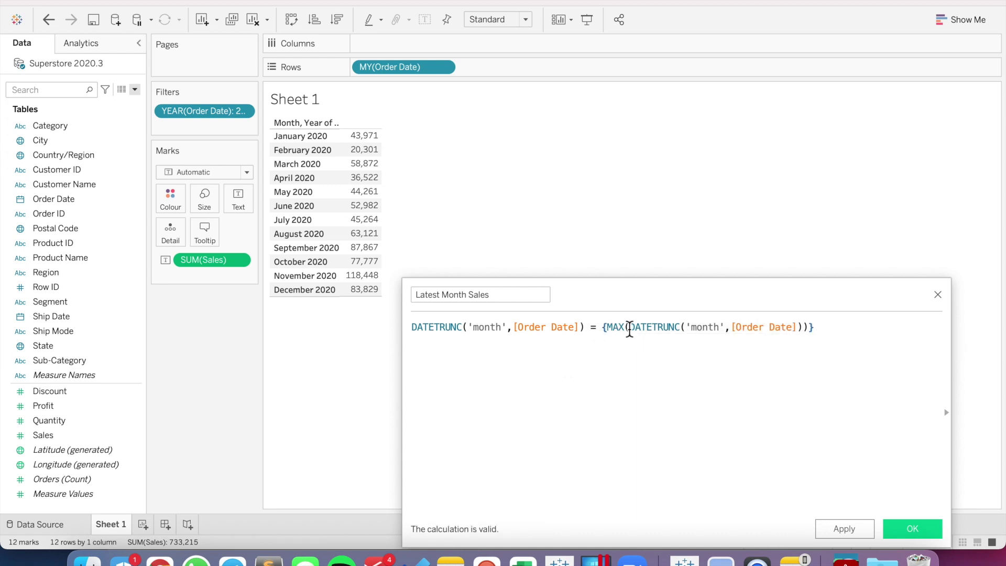
# Examine the inner DATETRUNC, the MAX function and the enclosing braces of the {MAX(DATETRUNC('month',[Order Date]))} expression.
pyautogui.moveTo(629, 329); pyautogui.dragTo(734, 325)
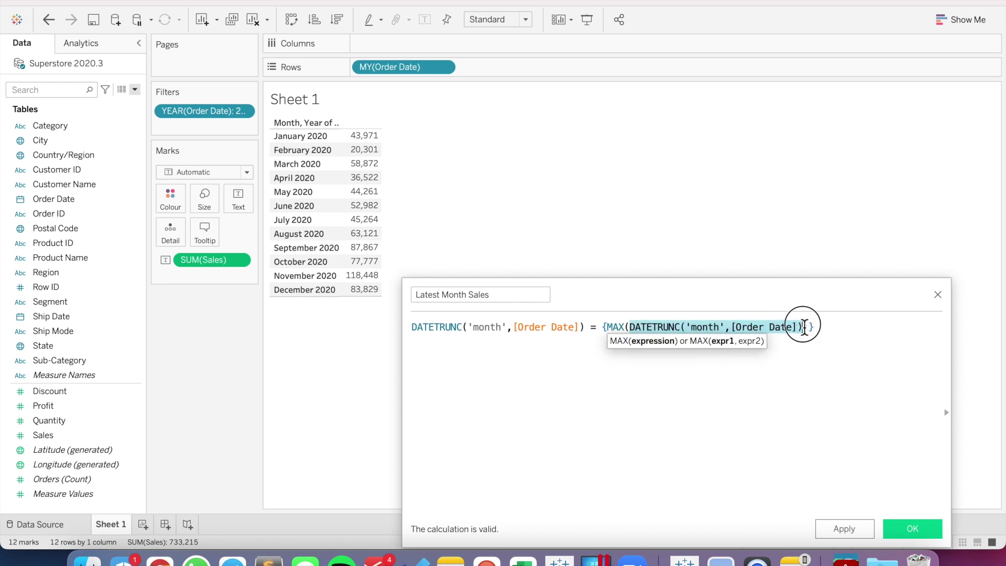
pyautogui.click(616, 329)
pyautogui.moveTo(603, 328); pyautogui.dragTo(805, 330)
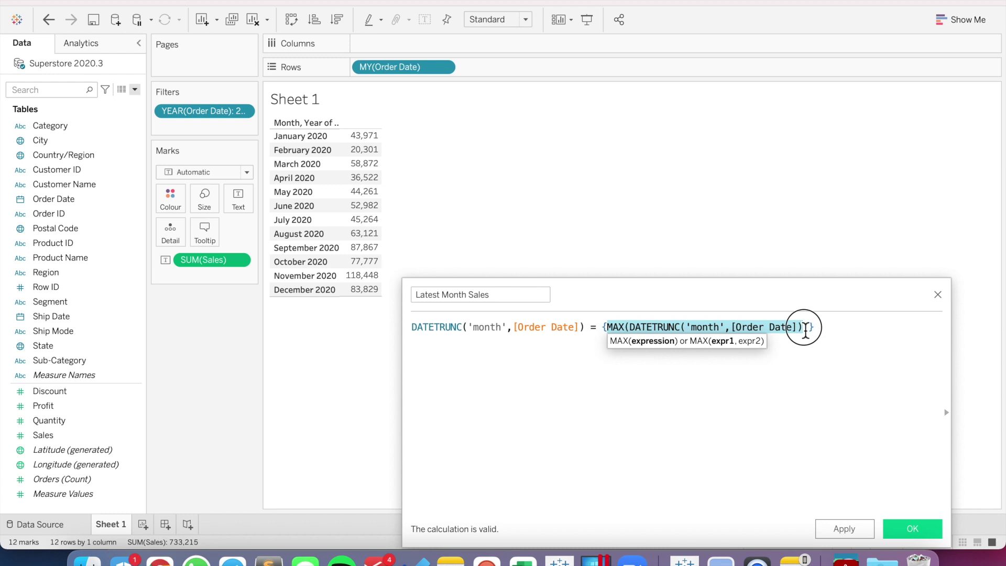
pyautogui.click(696, 420)
pyautogui.moveTo(603, 328); pyautogui.dragTo(824, 344)
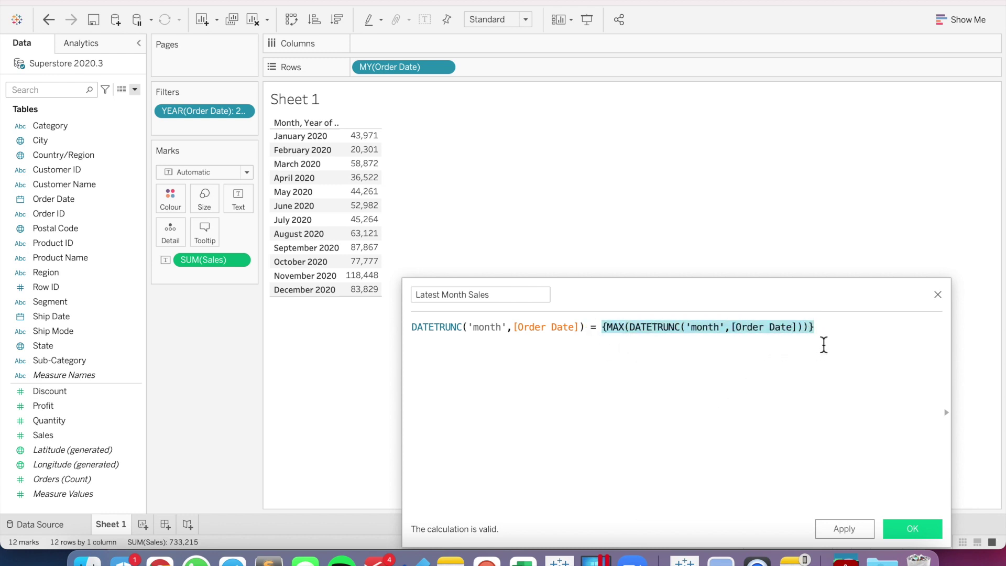
# Wrap the date comparison in an INT( ) function, with the opening and closing parts on separate lines.
pyautogui.press('Left')
pyautogui.press('Home')
pyautogui.press('Return')
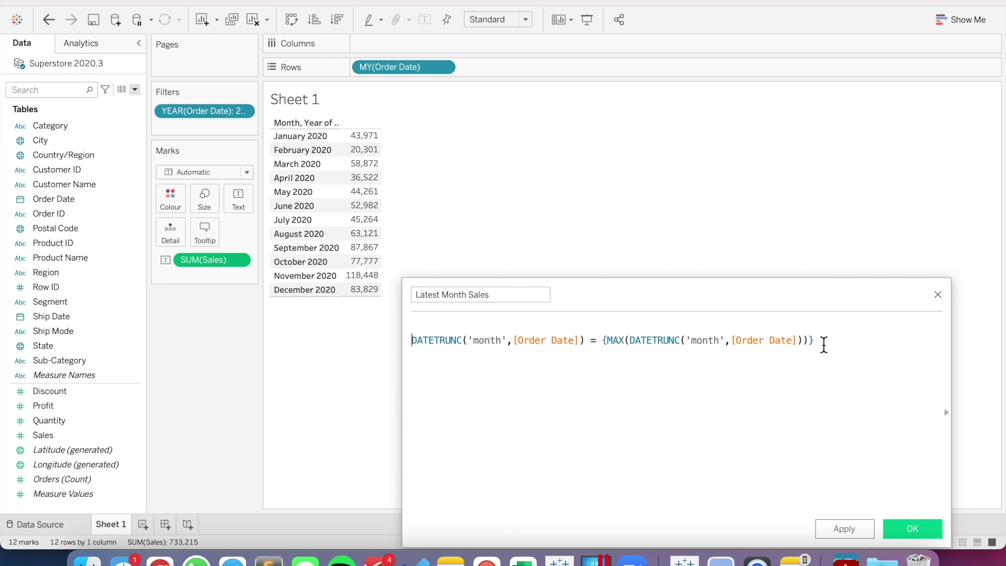
pyautogui.write('INT(')
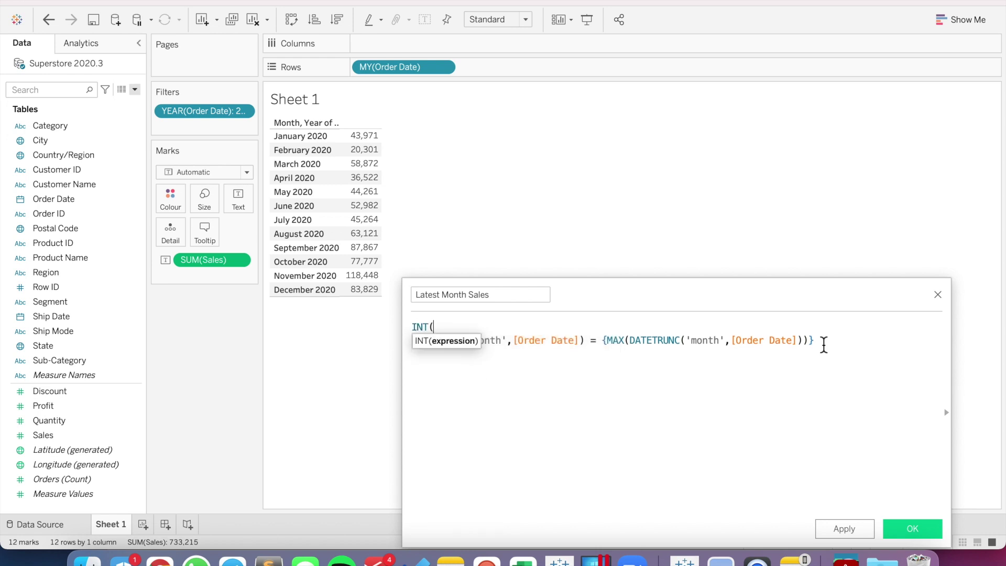
pyautogui.click(823, 345)
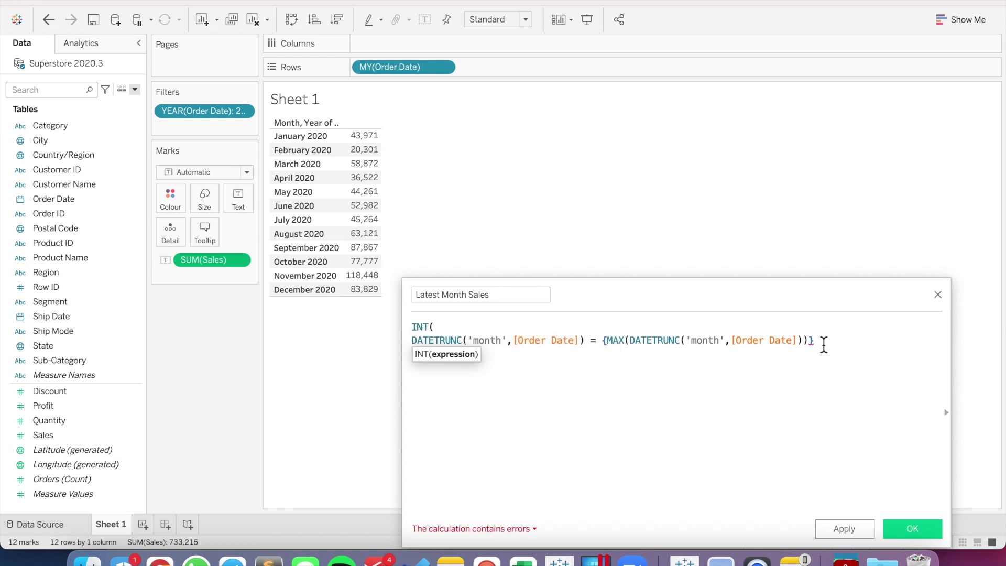
pyautogui.press('Return')
pyautogui.write(')')
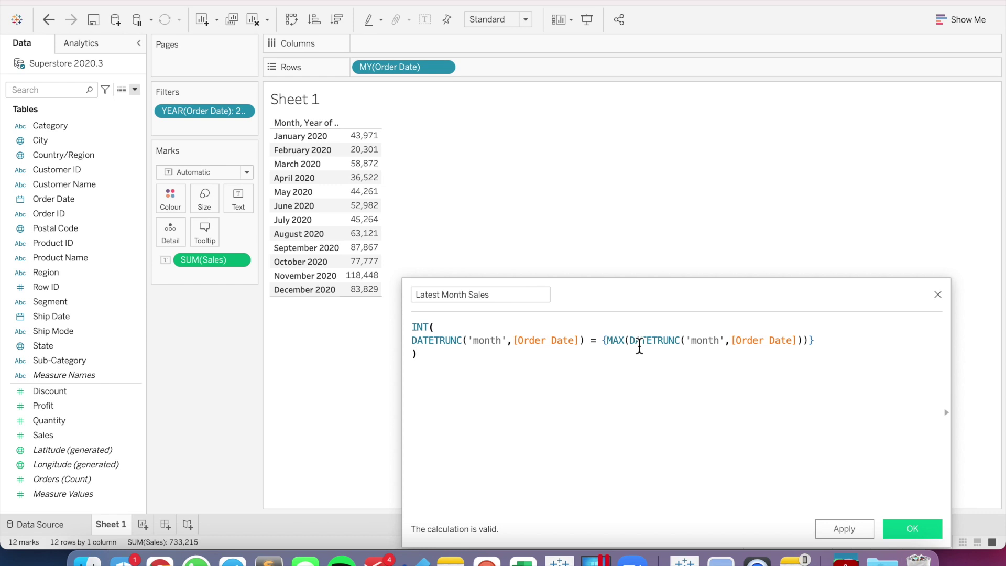
# Multiply the INT expression by Sales and save the Latest Month Sales calculated field.
pyautogui.press('Return')
pyautogui.write('* sale')
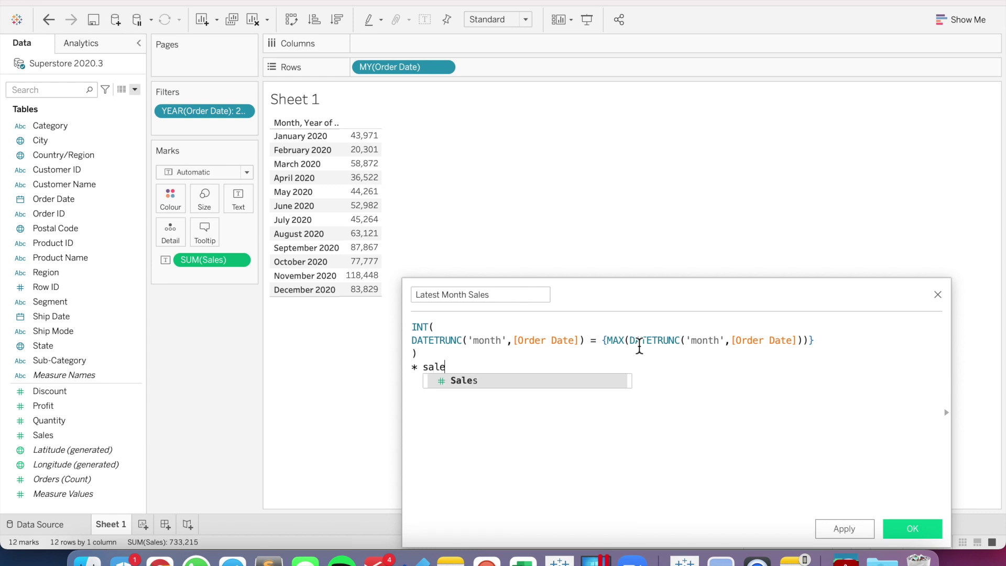
pyautogui.press('Return')
pyautogui.click(911, 529)
# Add Latest Month Sales to the table and place its column after Sales.
pyautogui.moveTo(76, 405); pyautogui.dragTo(366, 214)
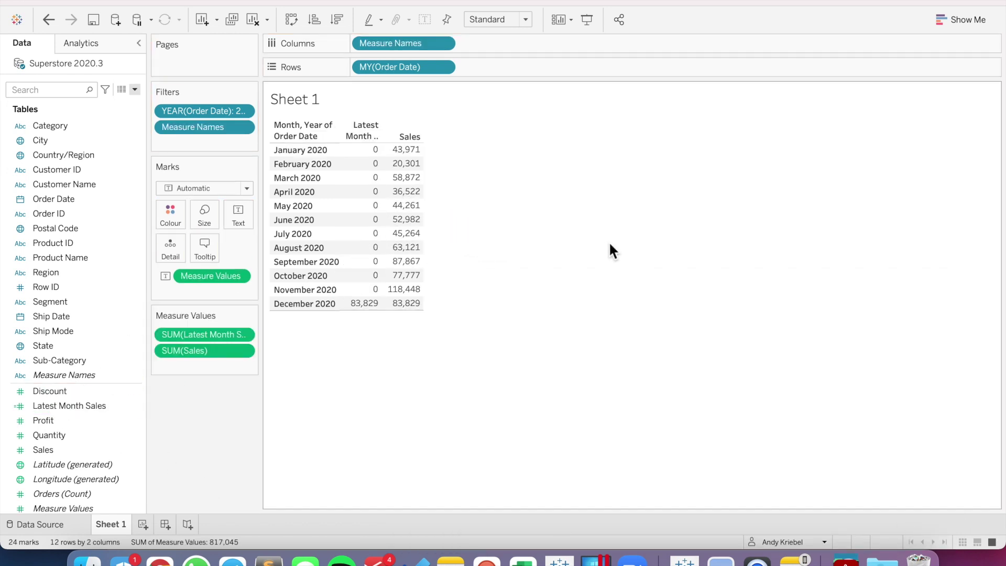
pyautogui.moveTo(367, 309)
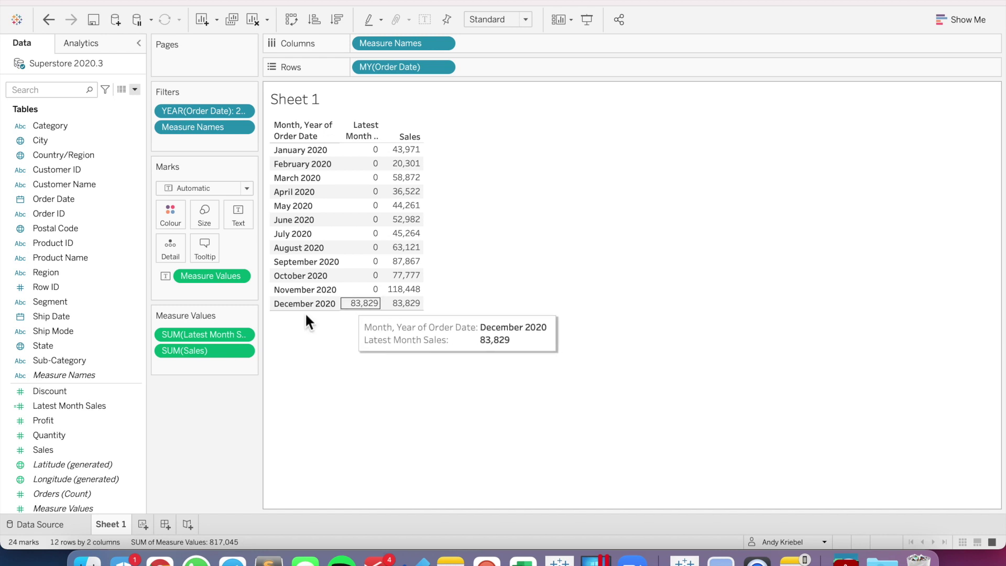
pyautogui.moveTo(201, 332); pyautogui.dragTo(200, 361)
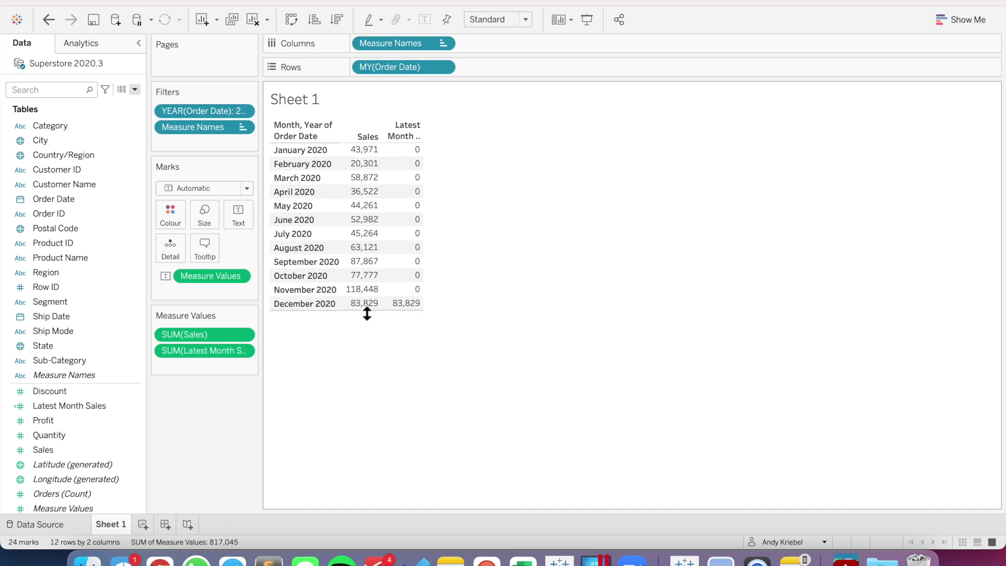
# Create a new calculated field named Prior 3 Months Sales.
pyautogui.click(134, 89)
pyautogui.click(113, 103)
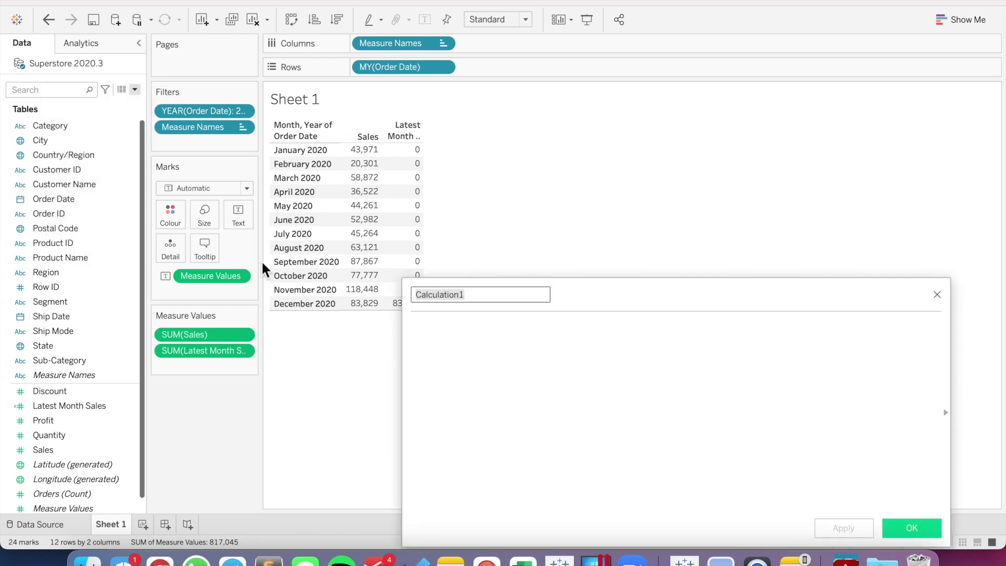
pyautogui.write('Prior ')
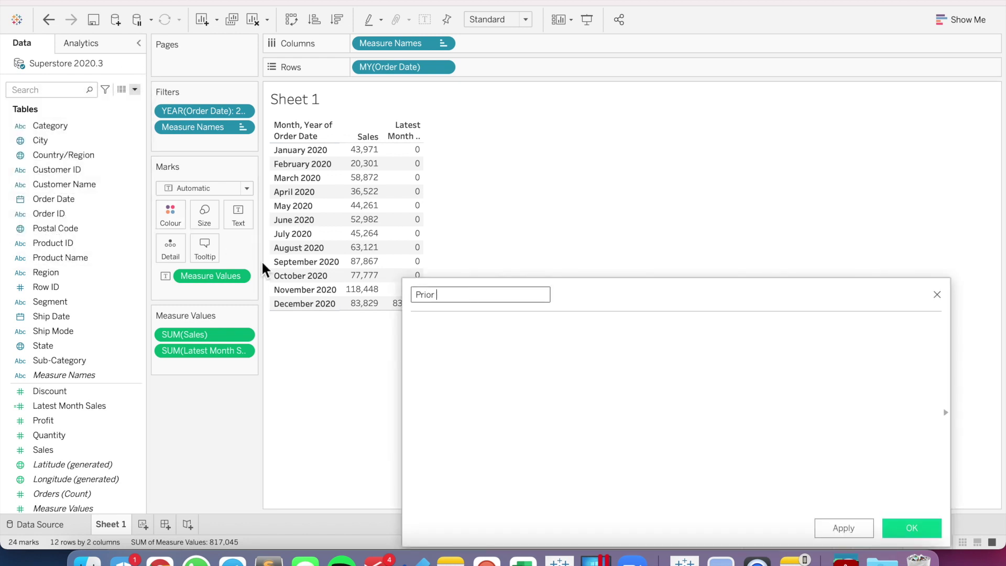
pyautogui.write('3 Months Sales')
pyautogui.press('Tab')
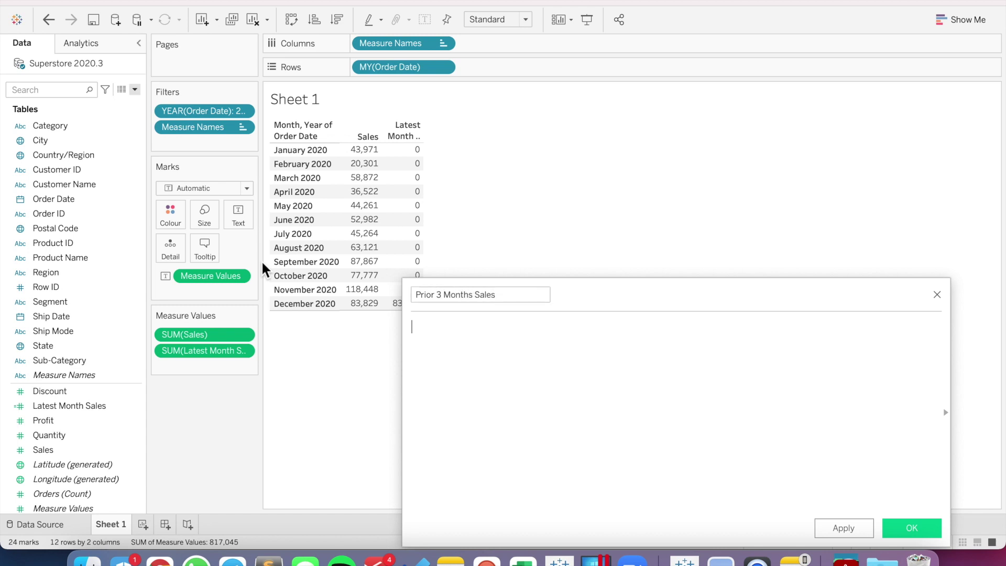
# Begin the formula with an IF condition on DATEDIFF, using 'month' as its date part.
pyautogui.write('IF d')
pyautogui.press('Down')
pyautogui.press('Down')
pyautogui.press('Return')
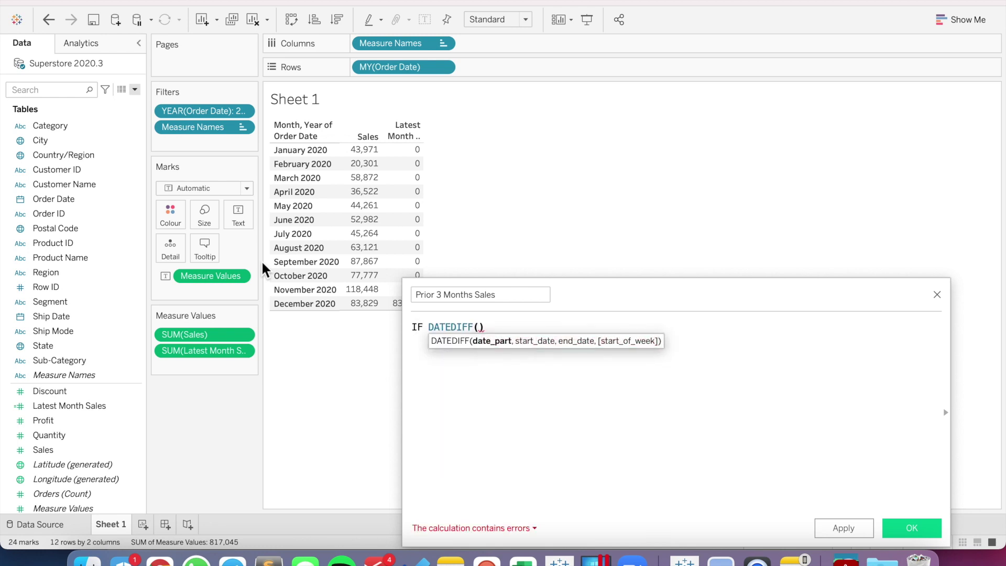
pyautogui.write("'month'")
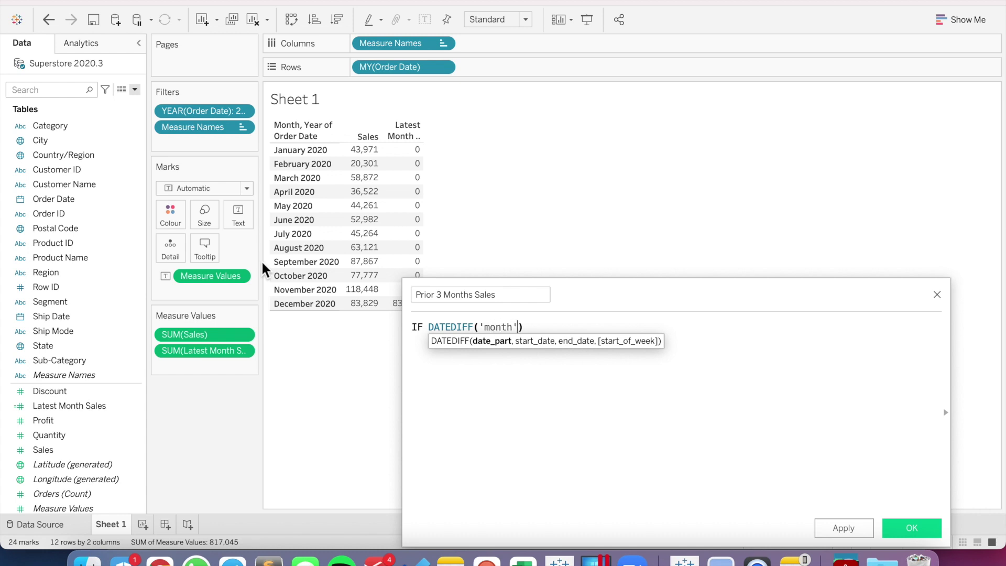
pyautogui.write(',')
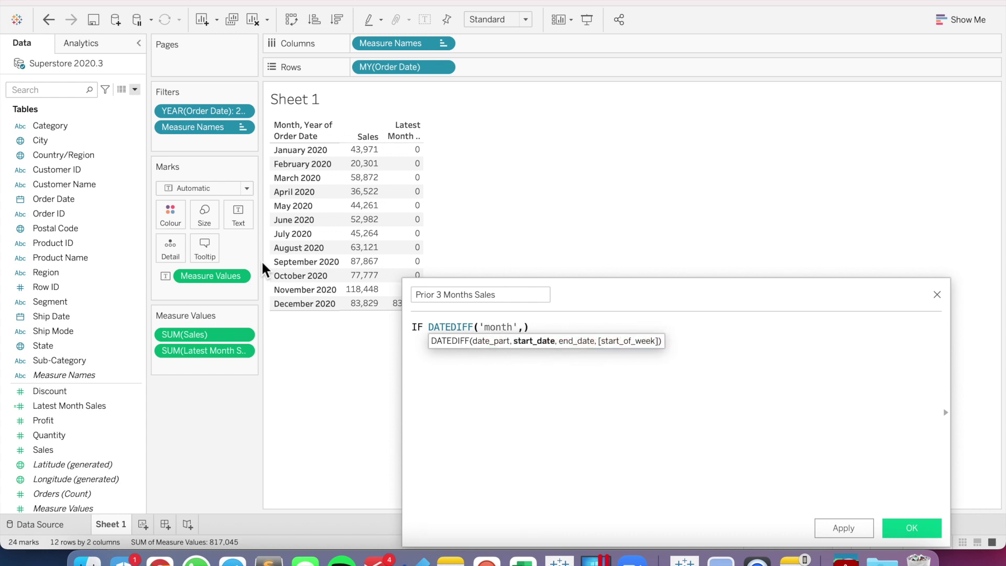
# Enter DATETRUNC('month',[Order Date]) as the start date of the DATEDIFF function.
pyautogui.write('date')
pyautogui.press('Down')
pyautogui.press('Down')
pyautogui.press('Down')
pyautogui.press('Down')
pyautogui.press('Down')
pyautogui.press('Down')
pyautogui.press('Up')
pyautogui.press('Return')
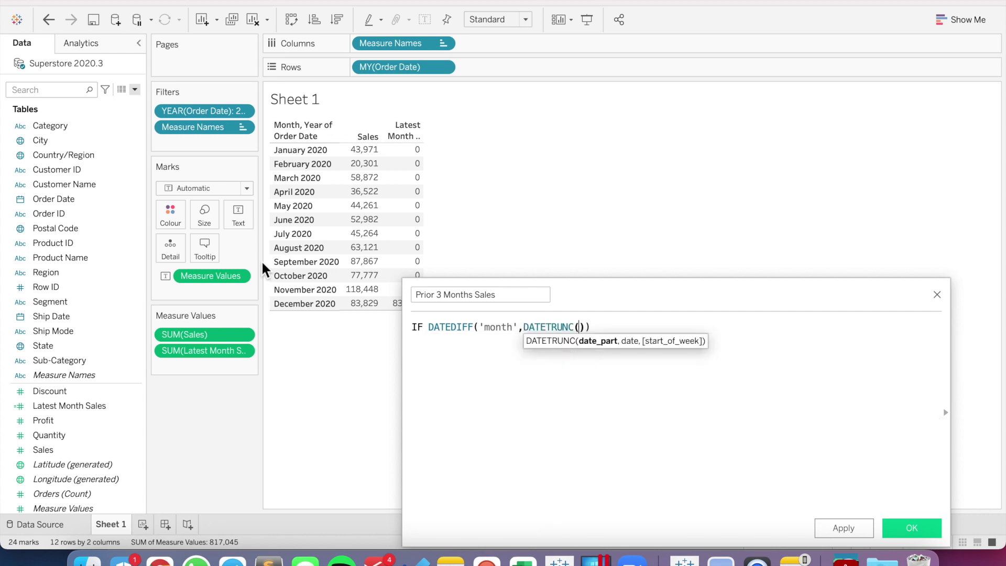
pyautogui.write("'month")
pyautogui.write("',[order")
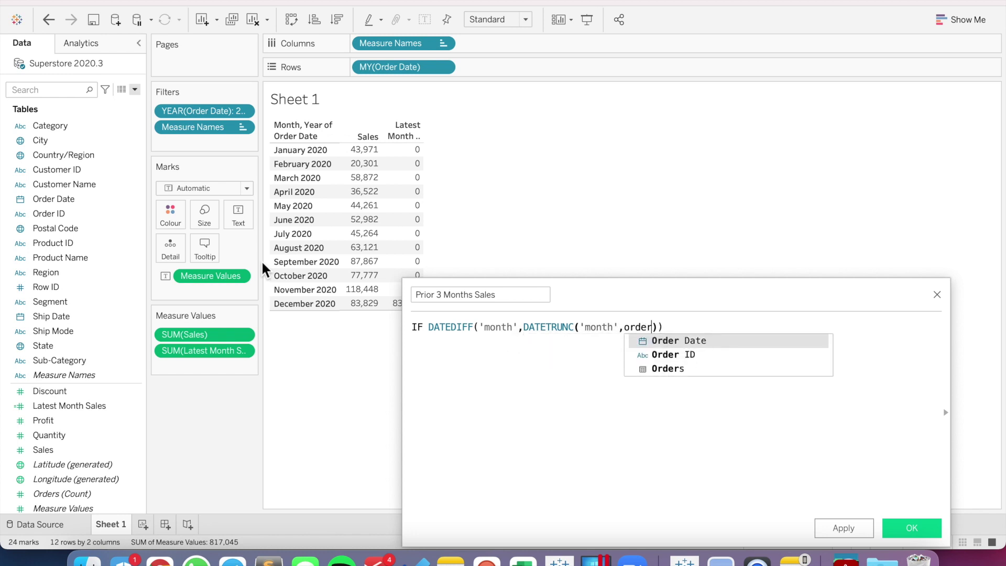
pyautogui.press('Return')
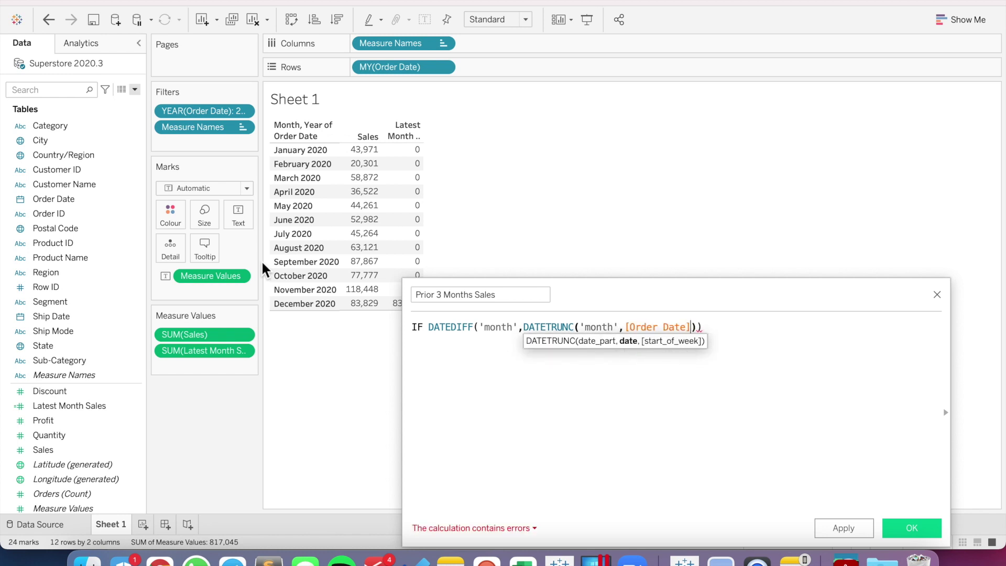
# Begin the DATEDIFF end date with an opening brace and an empty MAX( ) function.
pyautogui.press('Right')
pyautogui.write(',{a')
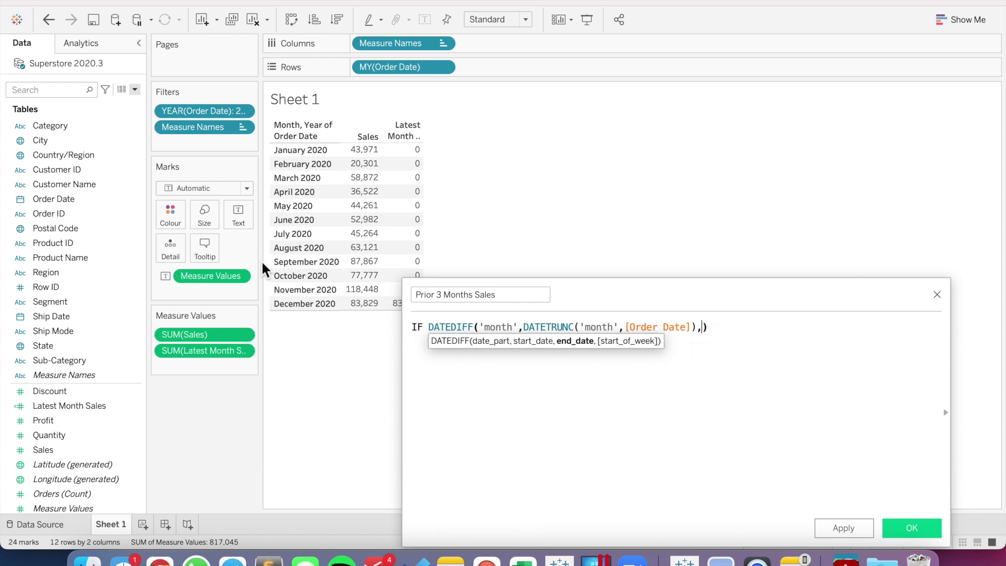
pyautogui.write('m')
pyautogui.press('BackSpace')
pyautogui.write('{am')
pyautogui.press('BackSpace')
pyautogui.press('BackSpace')
pyautogui.write('max')
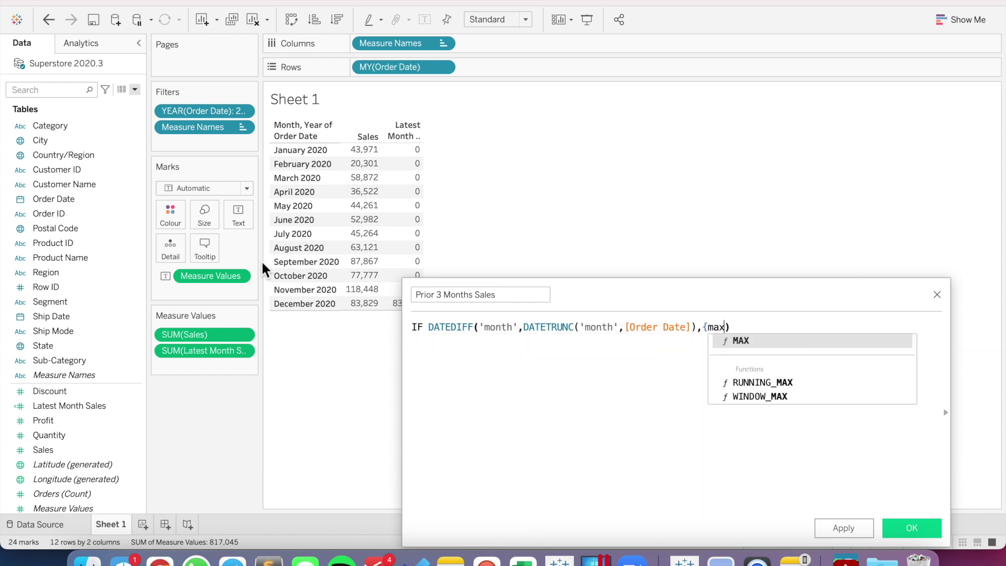
pyautogui.press('Return')
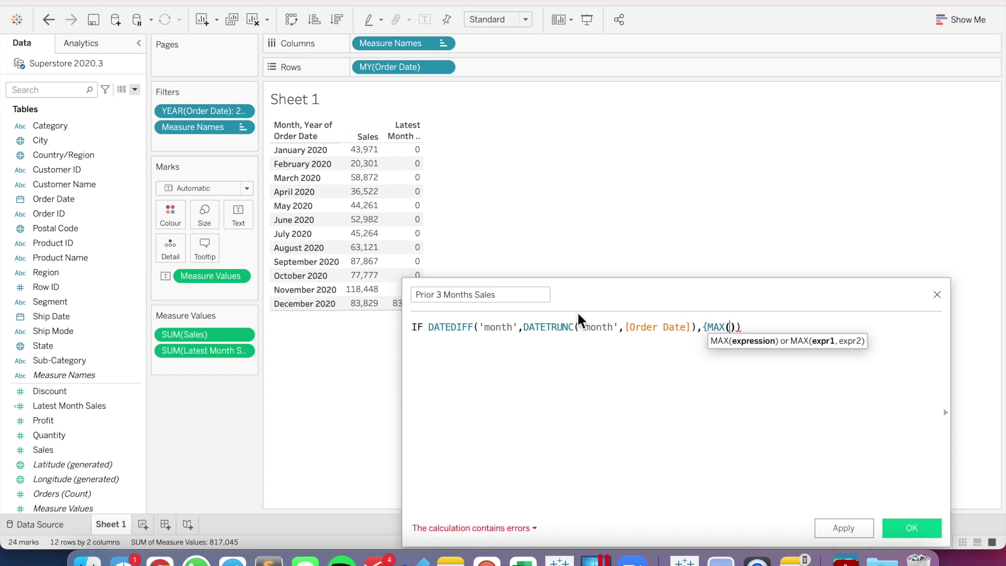
# Copy the DATETRUNC('month',[Order Date]) expression into MAX( ) and close the end date with a brace.
pyautogui.click(523, 327)
pyautogui.write(',')
pyautogui.moveTo(523, 327); pyautogui.dragTo(699, 330)
pyautogui.press('super+c')
pyautogui.write(',')
pyautogui.click(732, 327)
pyautogui.press('super+v')
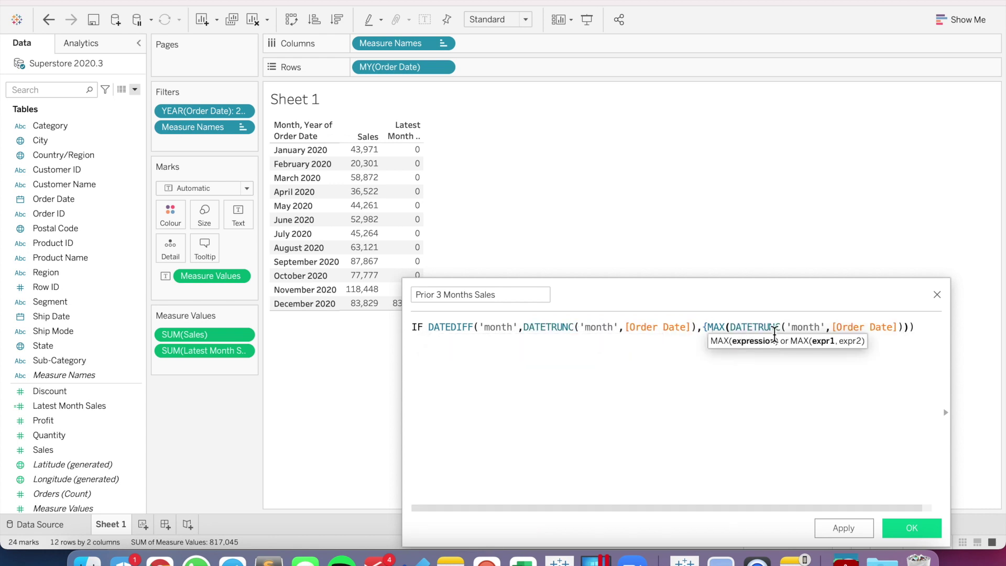
pyautogui.write('}')
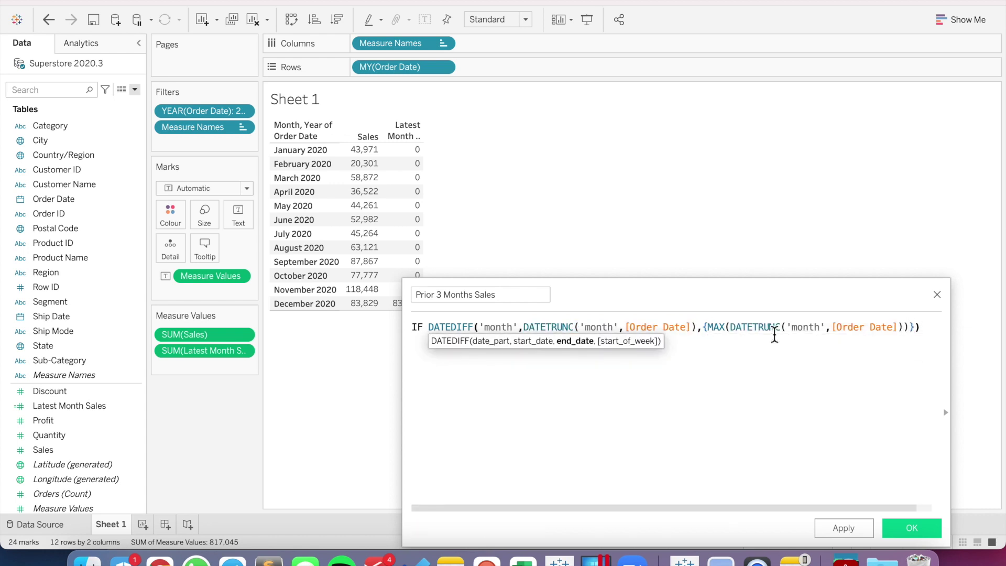
pyautogui.press('Right')
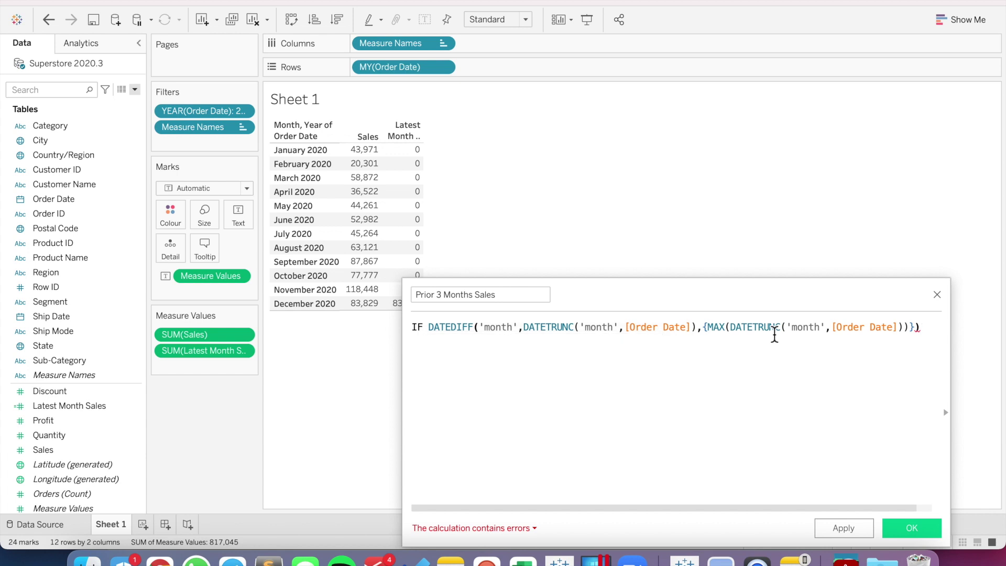
# Complete the condition with IN (1,2,3), THEN [Sales] and END, each on its own line.
pyautogui.press('Return')
pyautogui.write('IN (1,2,3)')
pyautogui.press('Return')
pyautogui.write('THEN')
pyautogui.press('Return')
pyautogui.write('Sa')
pyautogui.press('Return')
pyautogui.press('Return')
pyautogui.write('END')
pyautogui.press('Return')
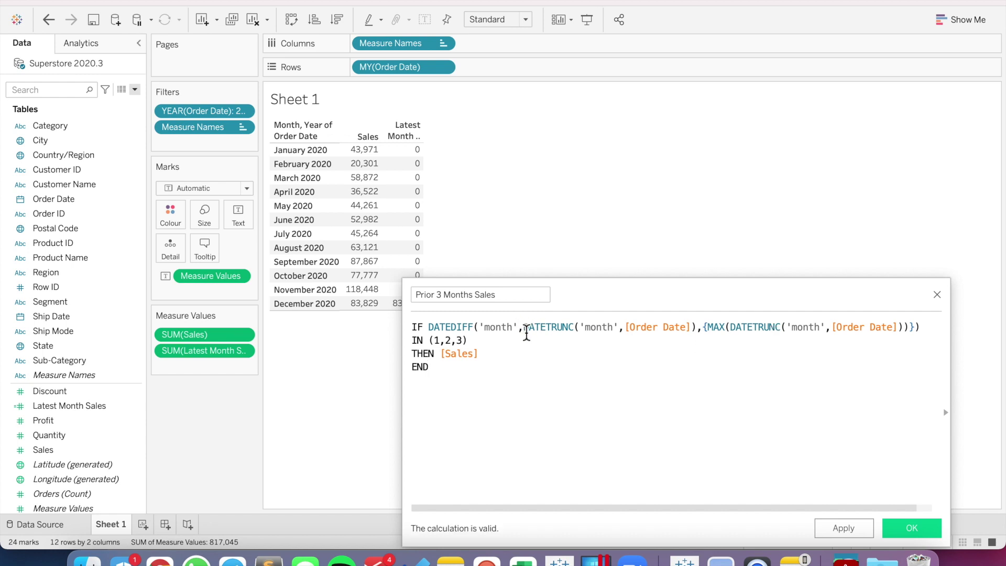
# Save the Prior 3 Months Sales calculation and add the field to the table after Latest Month Sales.
pyautogui.click(429, 329)
pyautogui.click(527, 327)
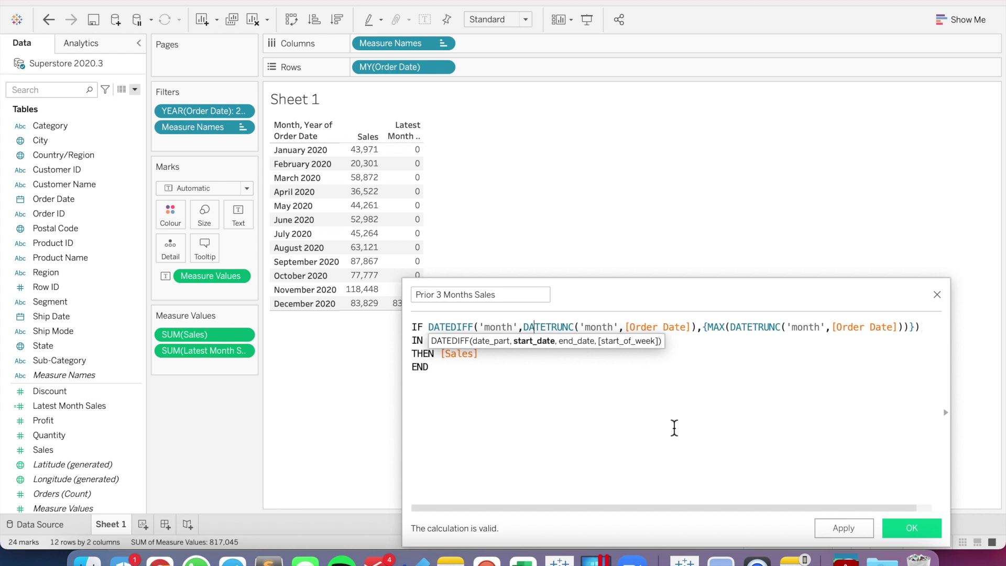
pyautogui.click(623, 418)
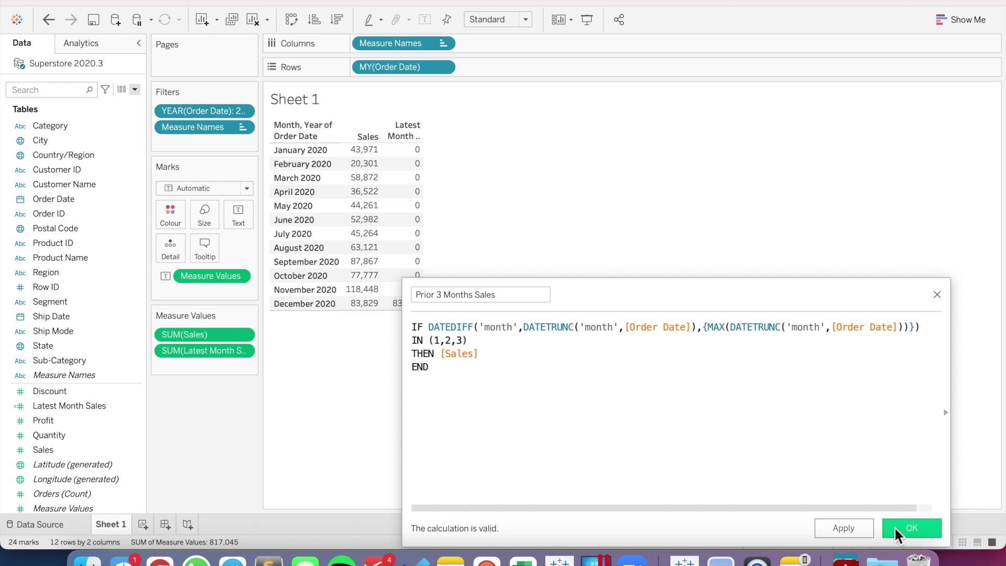
pyautogui.click(909, 527)
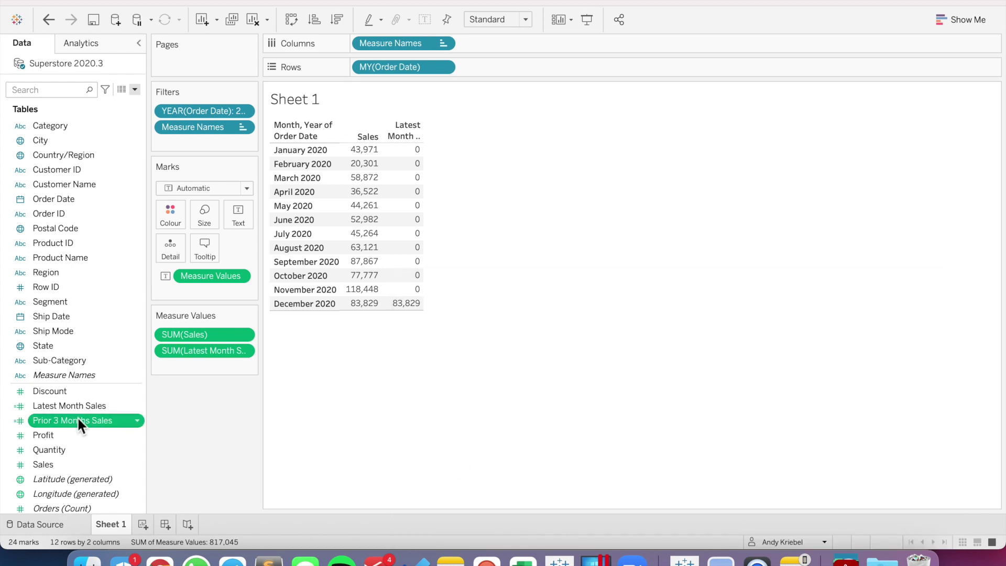
pyautogui.moveTo(74, 420); pyautogui.dragTo(202, 367)
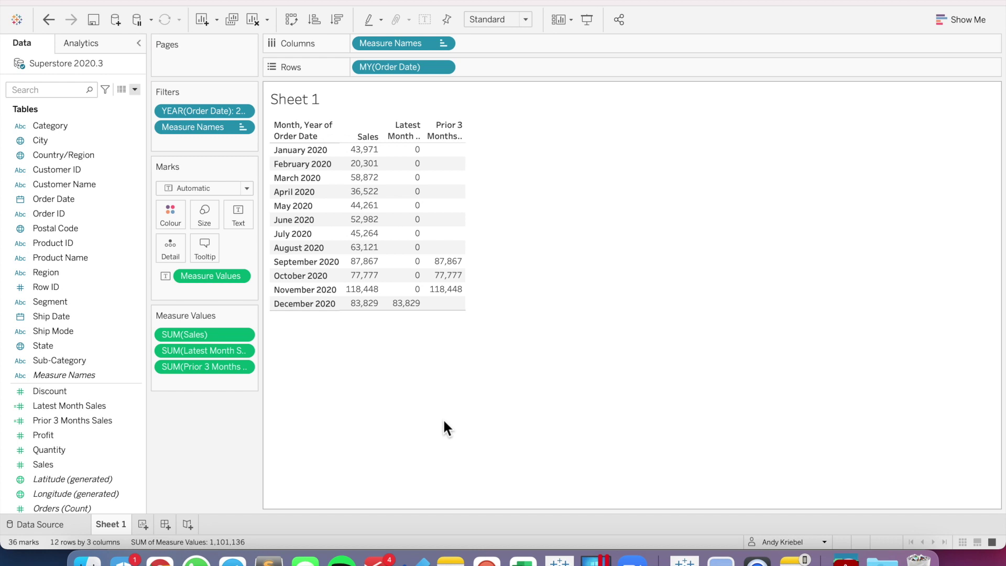
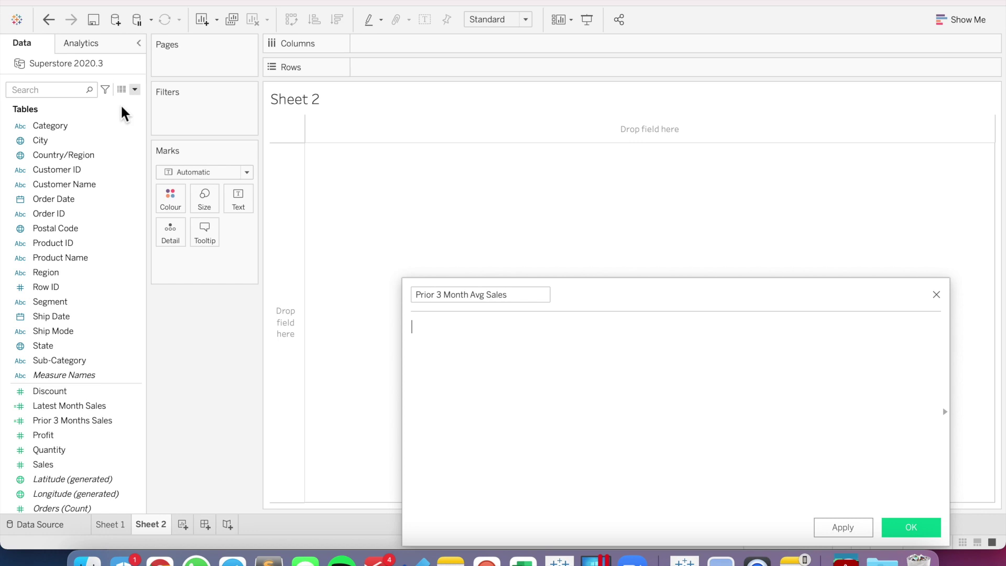
# Begin the Prior 3 Month Avg Sales formula with AVG({ FIXED, leaving out the automatic closing parenthesis.
pyautogui.write('AVG')
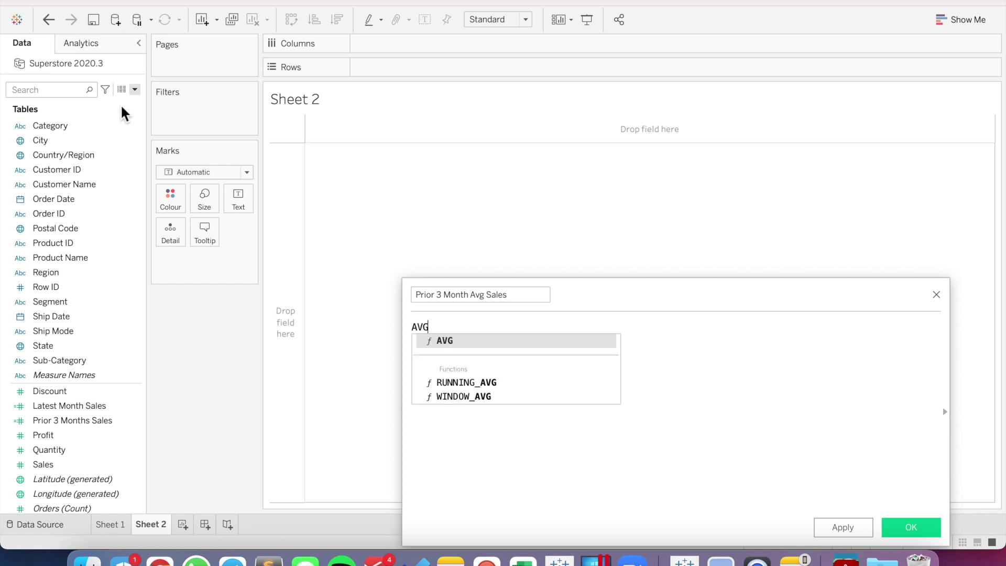
pyautogui.press('Return')
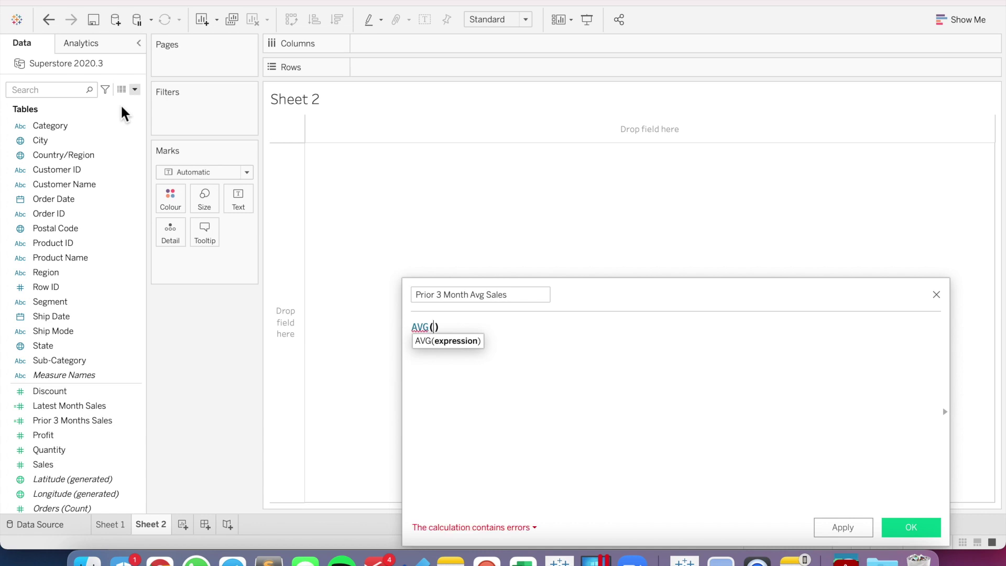
pyautogui.write('fin')
pyautogui.press('BackSpace')
pyautogui.press('BackSpace')
pyautogui.press('BackSpace')
pyautogui.write('{ fix')
pyautogui.press('Return')
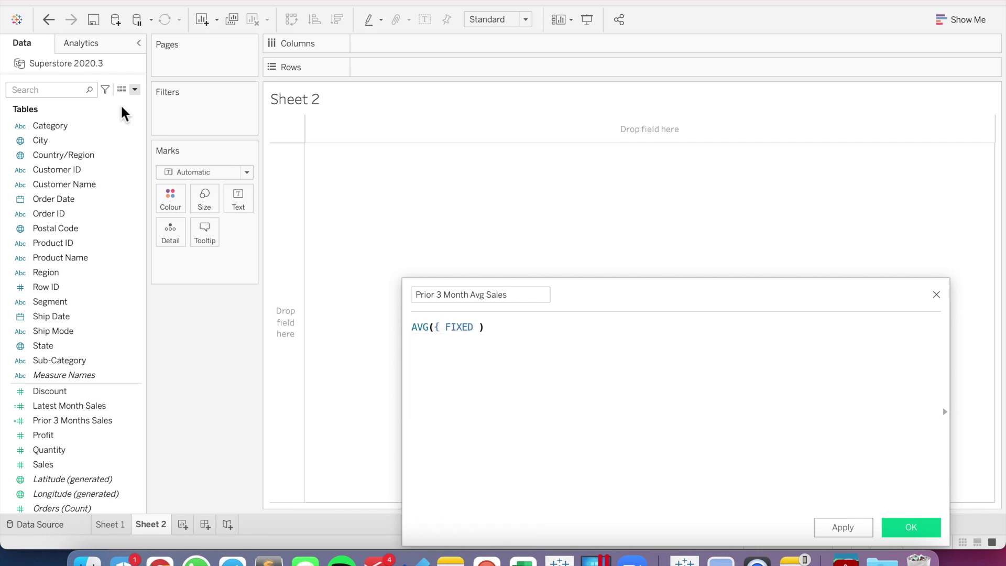
pyautogui.press('BackSpace')
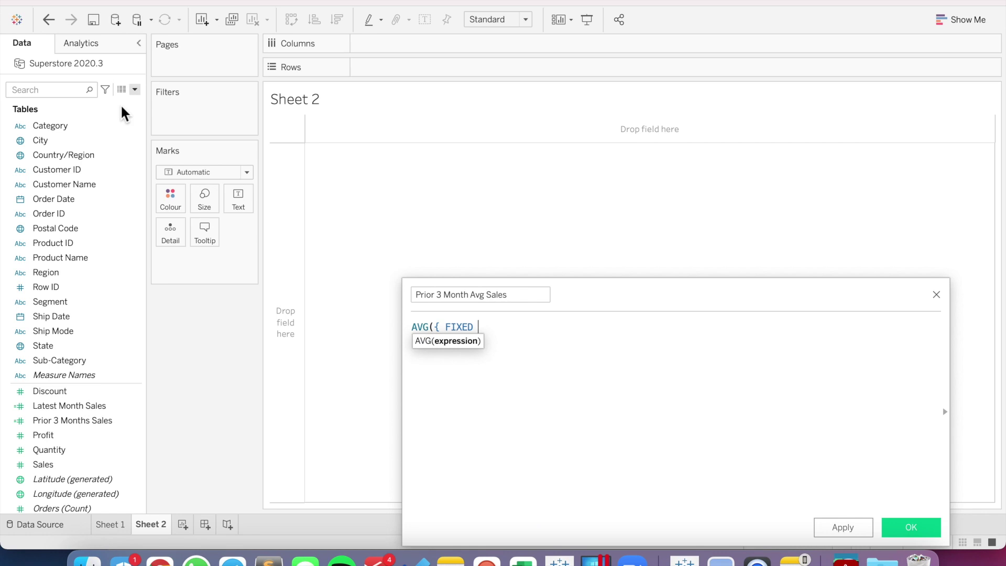
# Insert a DATETRUNC function with the 'month' date part as the FIXED dimension.
pyautogui.write('date')
pyautogui.press('Down')
pyautogui.press('Down')
pyautogui.press('Down')
pyautogui.press('Down')
pyautogui.press('Down')
pyautogui.press('Down')
pyautogui.press('Down')
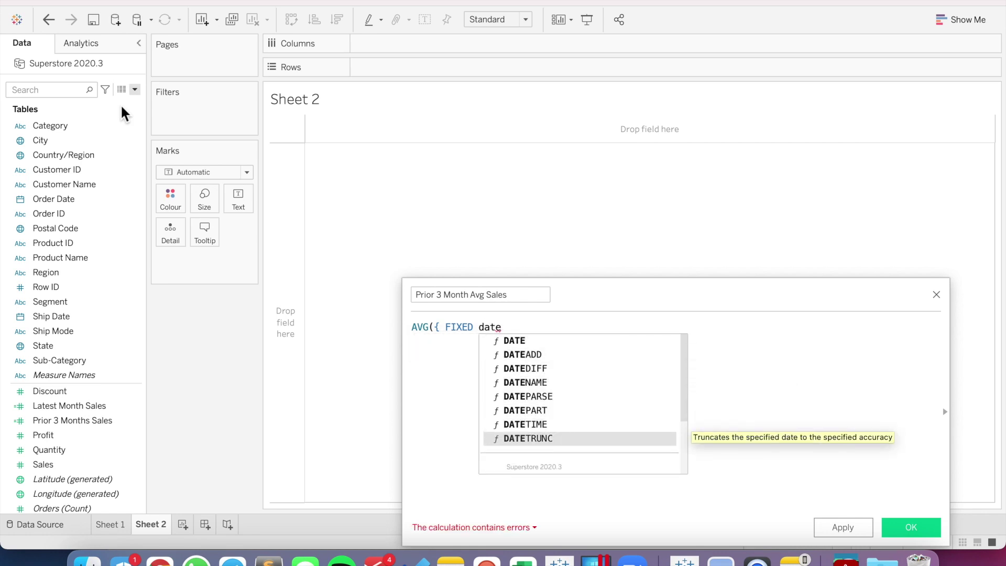
pyautogui.press('Return')
pyautogui.write("'month")
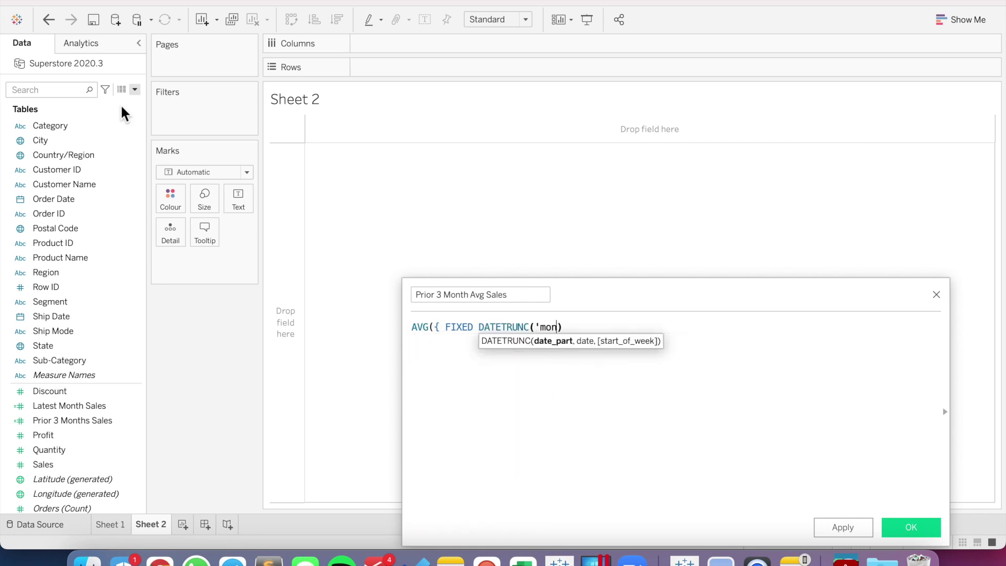
# Complete the DATETRUNC function with [Order Date] as its date, separated from 'month' by a comma.
pyautogui.write(',oirder')
pyautogui.press('BackSpace')
pyautogui.press('BackSpace')
pyautogui.press('BackSpace')
pyautogui.press('BackSpace')
pyautogui.press('BackSpace')
pyautogui.write('rder')
pyautogui.press('BackSpace')
pyautogui.press('BackSpace')
pyautogui.press('BackSpace')
pyautogui.press('BackSpace')
pyautogui.press('BackSpace')
pyautogui.press('BackSpace')
pyautogui.write("'[or")
pyautogui.press('Return')
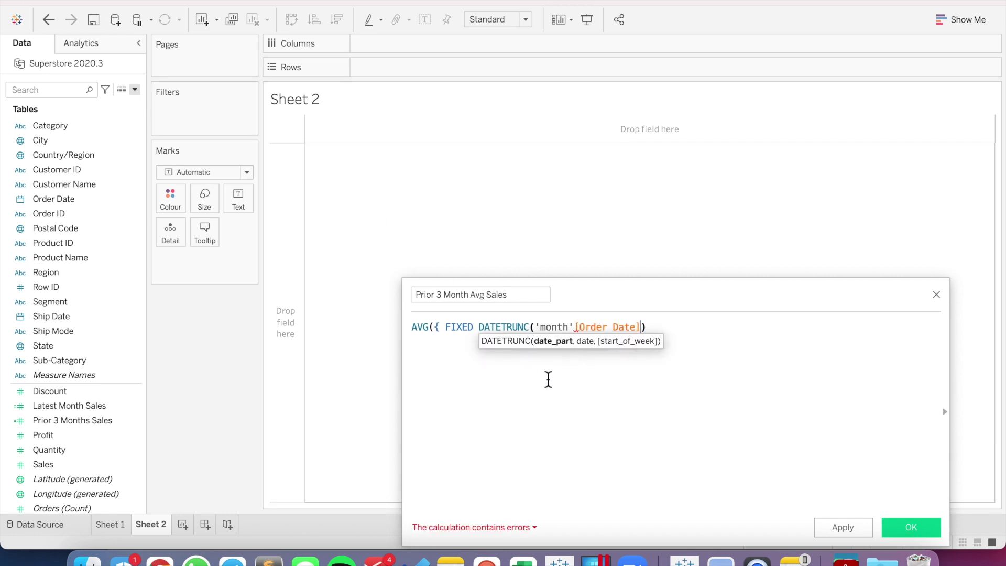
pyautogui.click(576, 327)
pyautogui.write(',')
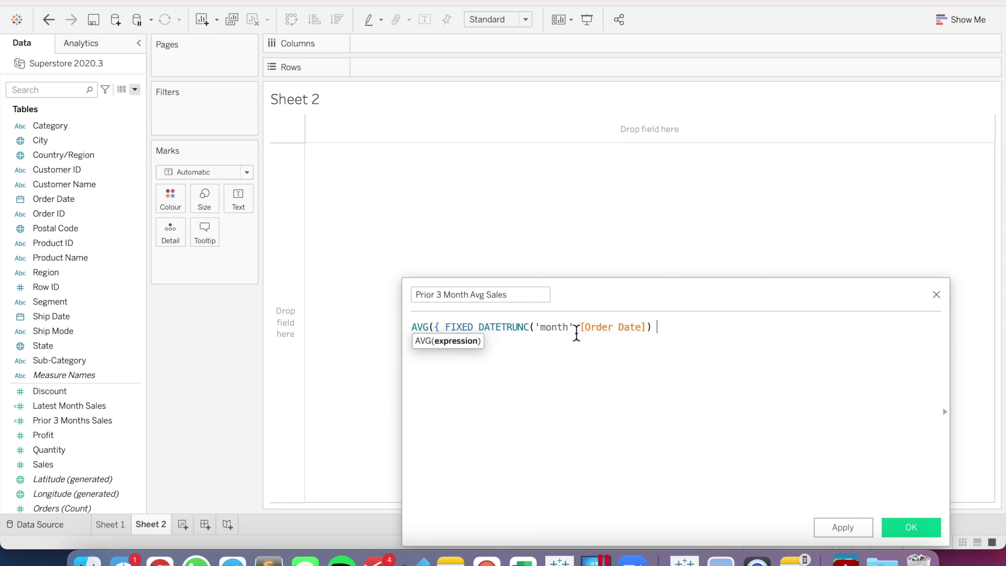
# Add a colon and SUM([Prior 3 Months Sales]) as the aggregation of the FIXED expression.
pyautogui.write(' : ')
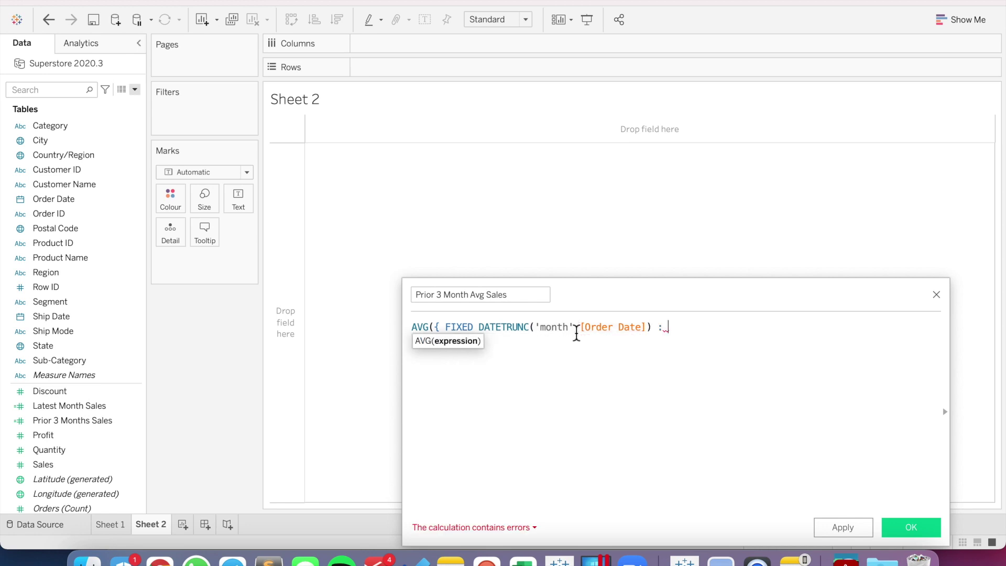
pyautogui.write('sum')
pyautogui.press('Return')
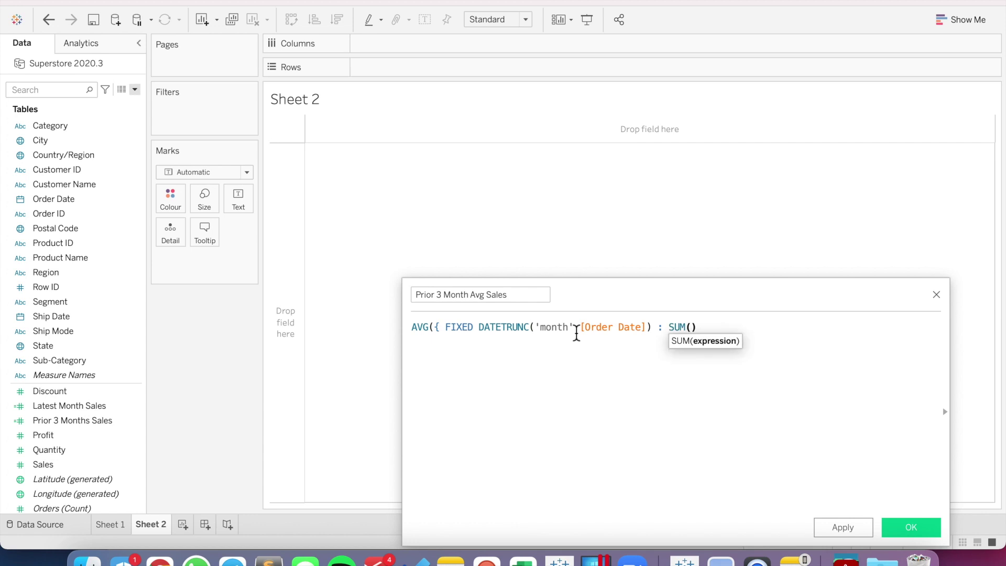
pyautogui.write('prio')
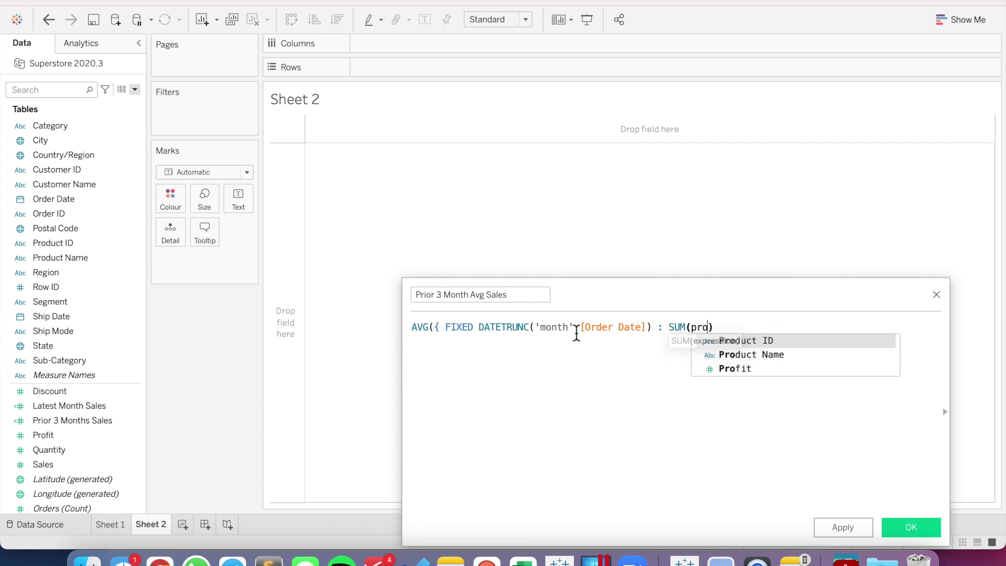
pyautogui.press('Return')
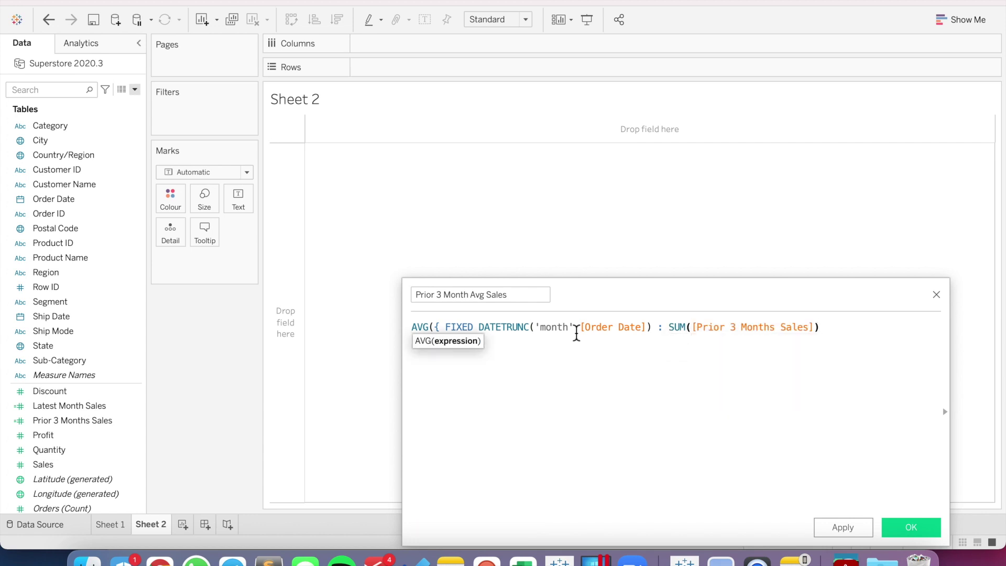
# Close the FIXED expression with a brace on a new line.
pyautogui.press('Return')
pyautogui.write(')')
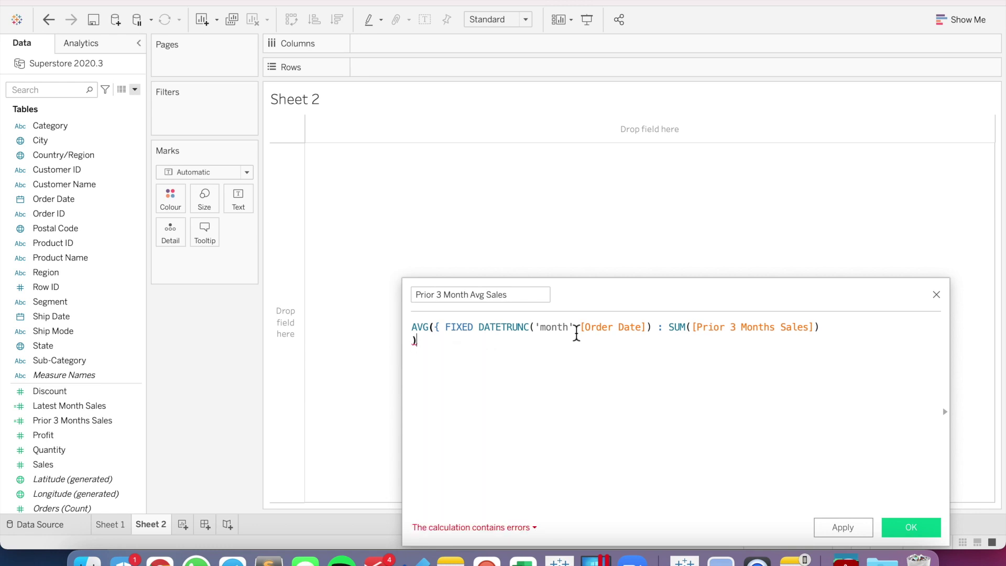
pyautogui.press('BackSpace')
pyautogui.write('}')
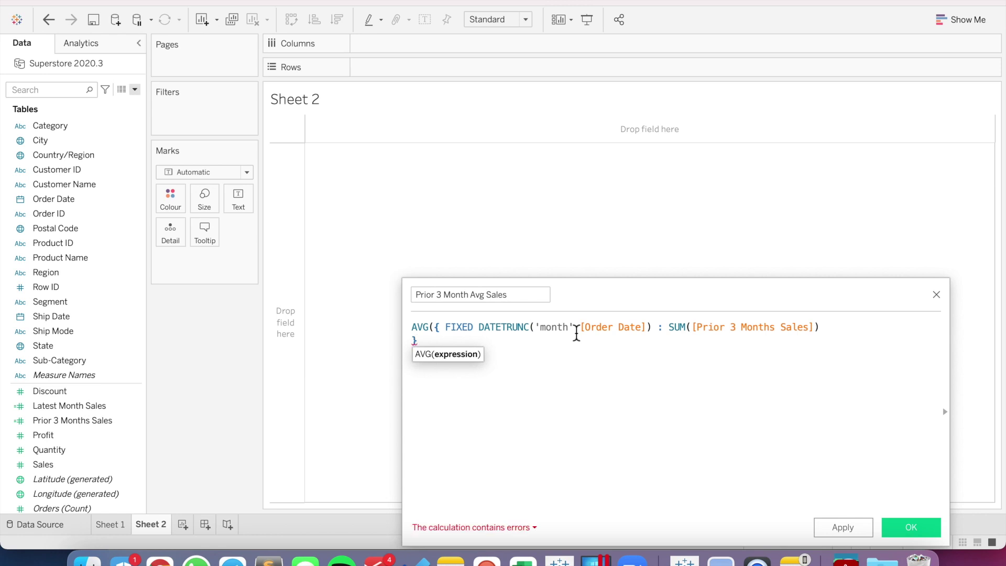
# Close the AVG function's parenthesis and place its FIXED expression on a separate line.
pyautogui.write(')')
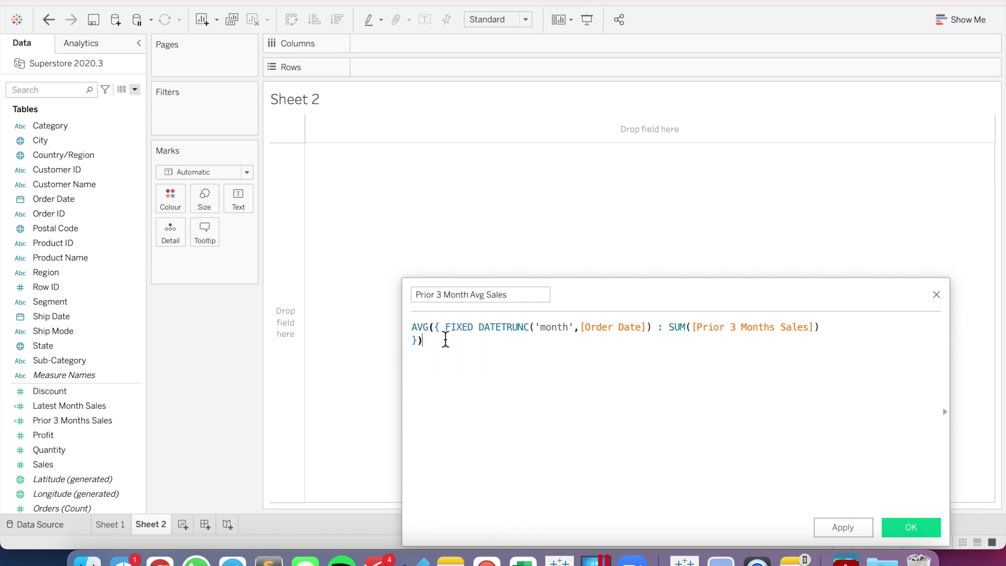
pyautogui.click(435, 328)
pyautogui.press('Return')
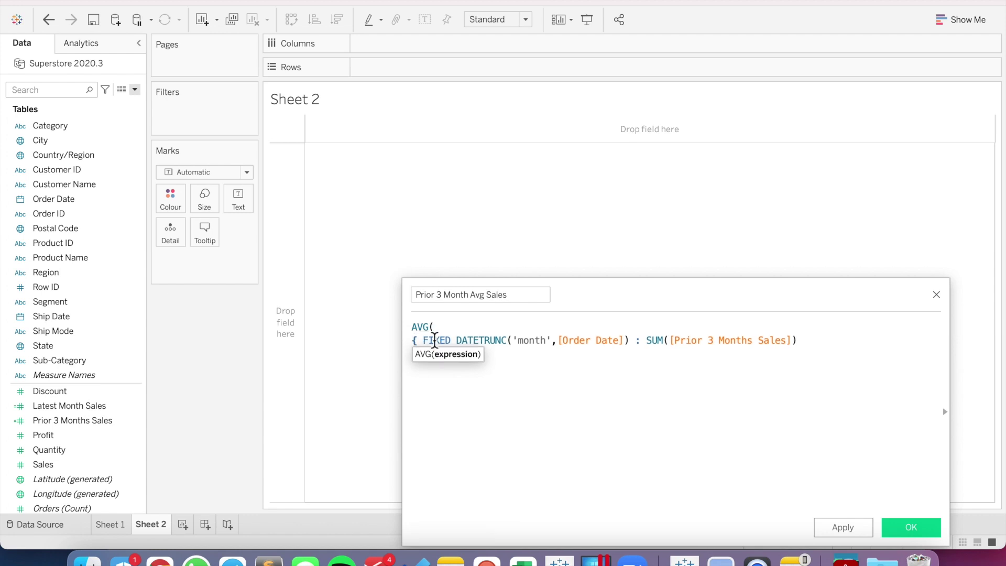
pyautogui.click(566, 344)
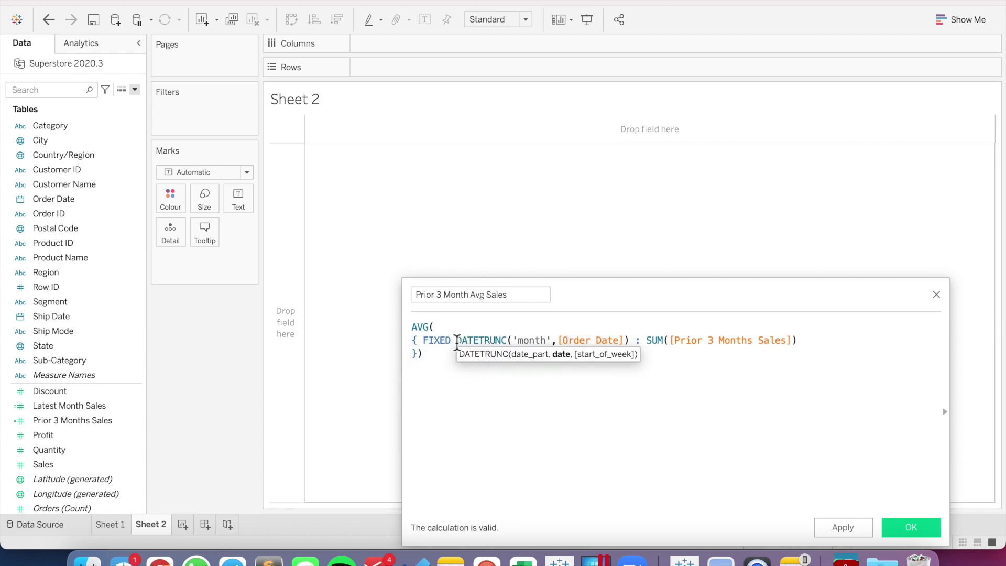
pyautogui.moveTo(647, 341); pyautogui.dragTo(797, 341)
pyautogui.click(612, 377)
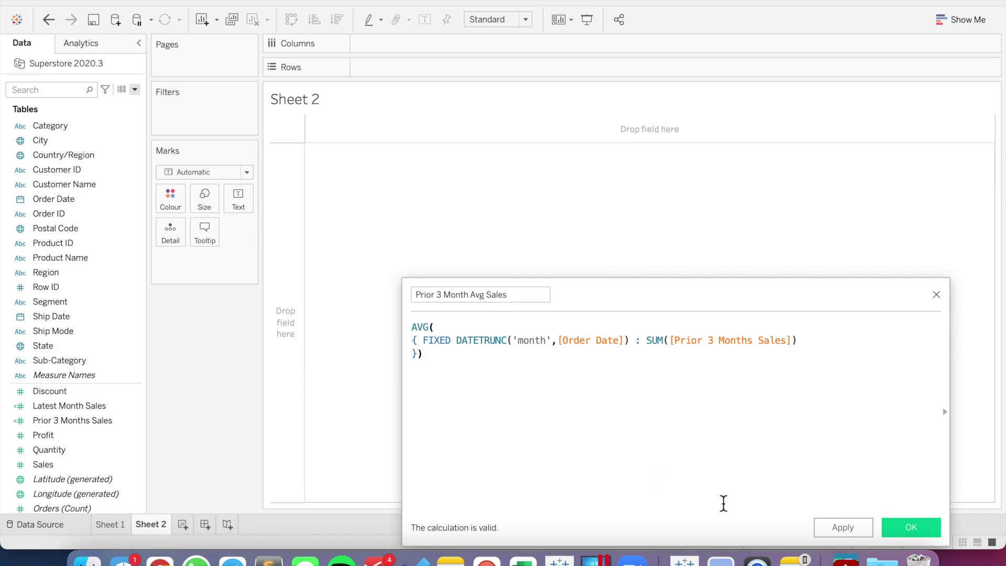
# Save the calculated field and show Prior 3 Month Avg Sales as text on Sheet 2.
pyautogui.click(900, 527)
pyautogui.moveTo(78, 420); pyautogui.dragTo(237, 200)
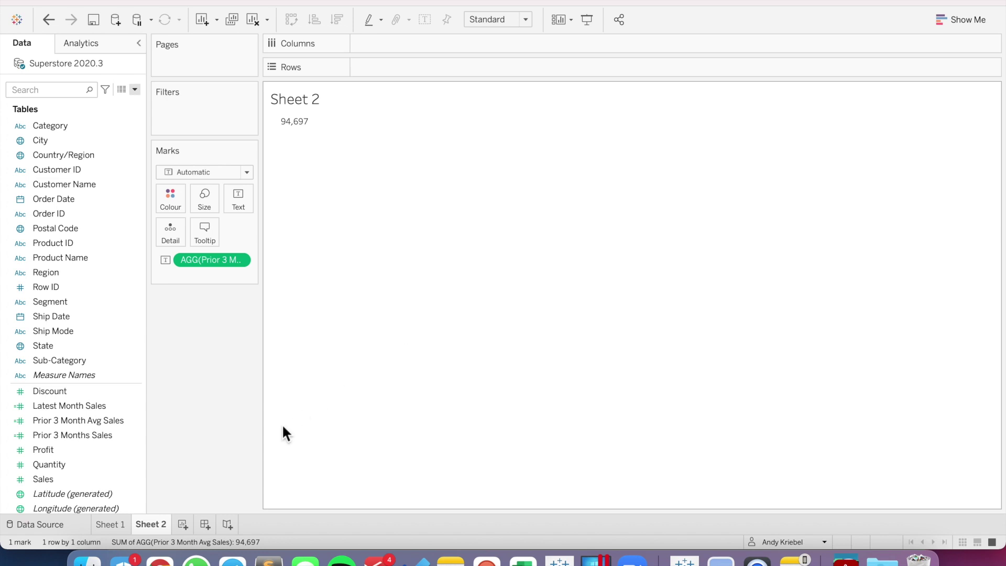
# On Sheet 1, select the September to November 2020 values of Prior 3 Months Sales and enter 284/3 in Spotlight to check their average.
pyautogui.click(116, 526)
pyautogui.moveTo(449, 262); pyautogui.dragTo(452, 298)
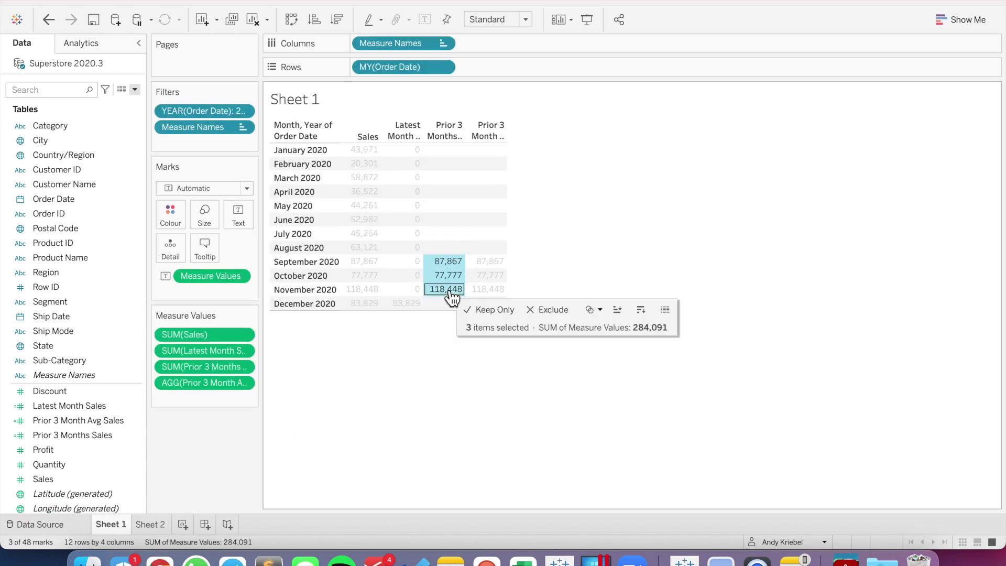
pyautogui.press('super+space')
pyautogui.write('284/3')
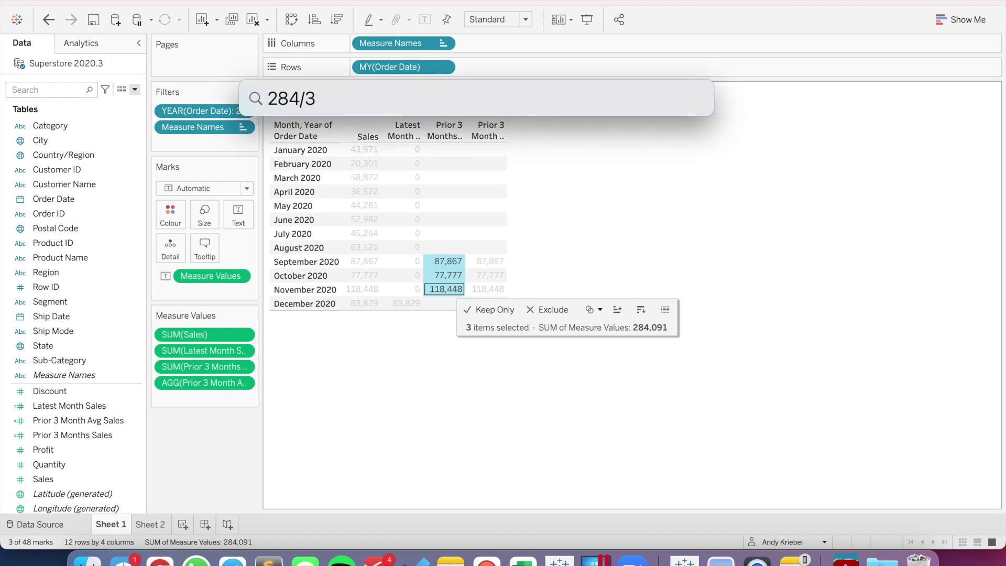
pyautogui.press('Escape')
pyautogui.press('Escape')
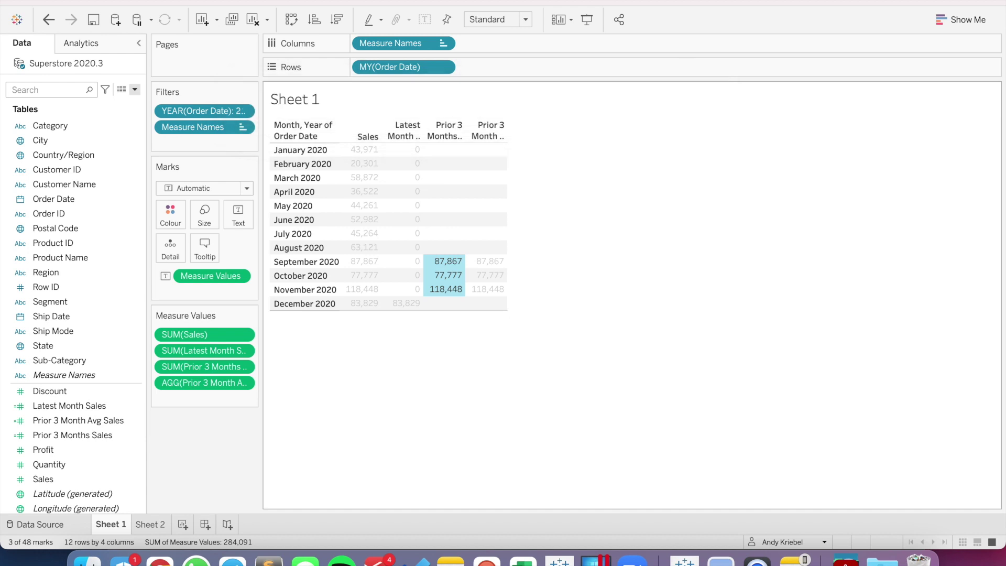
# On Sheet 2, add Latest Month Sales to the view alongside Prior 3 Month Avg Sales.
pyautogui.click(151, 524)
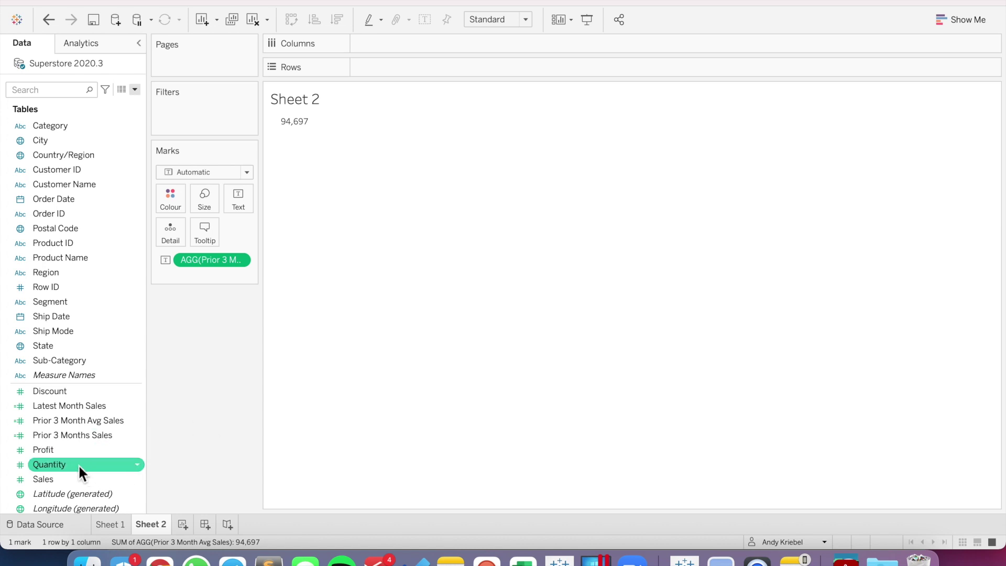
pyautogui.moveTo(82, 410); pyautogui.dragTo(287, 118)
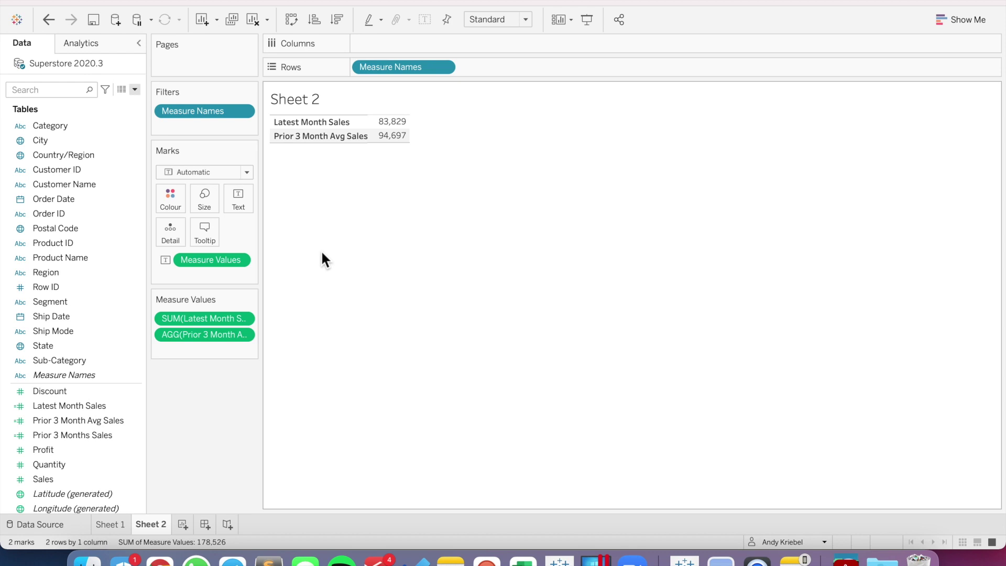
# Create a calculated field named "Latest Month Sales vs. Prior 3 Month Avg".
pyautogui.click(134, 89)
pyautogui.click(123, 104)
pyautogui.write('Latest Month Sales vs. Prior 3 Month Ac')
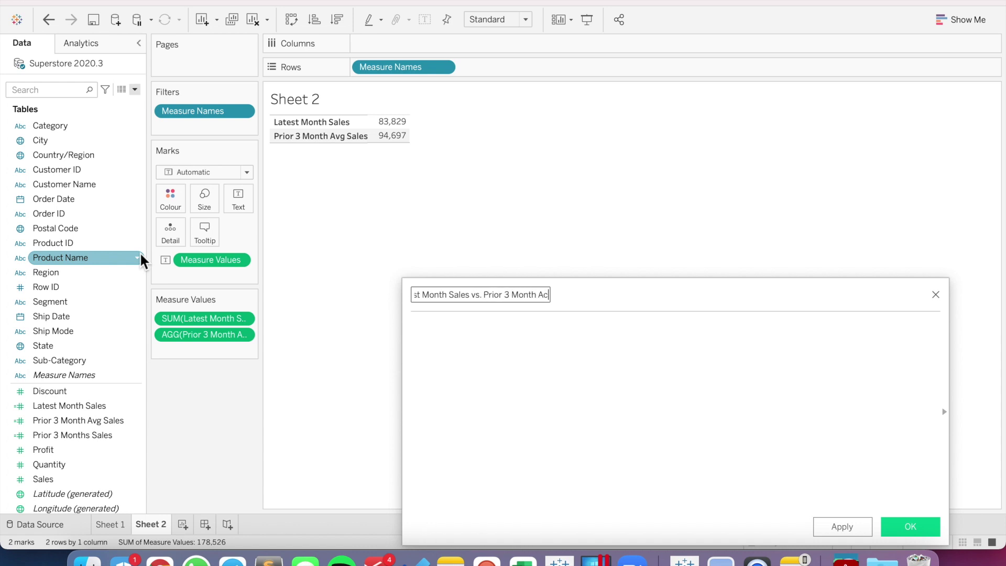
pyautogui.press('BackSpace')
pyautogui.write('vg')
pyautogui.click(491, 359)
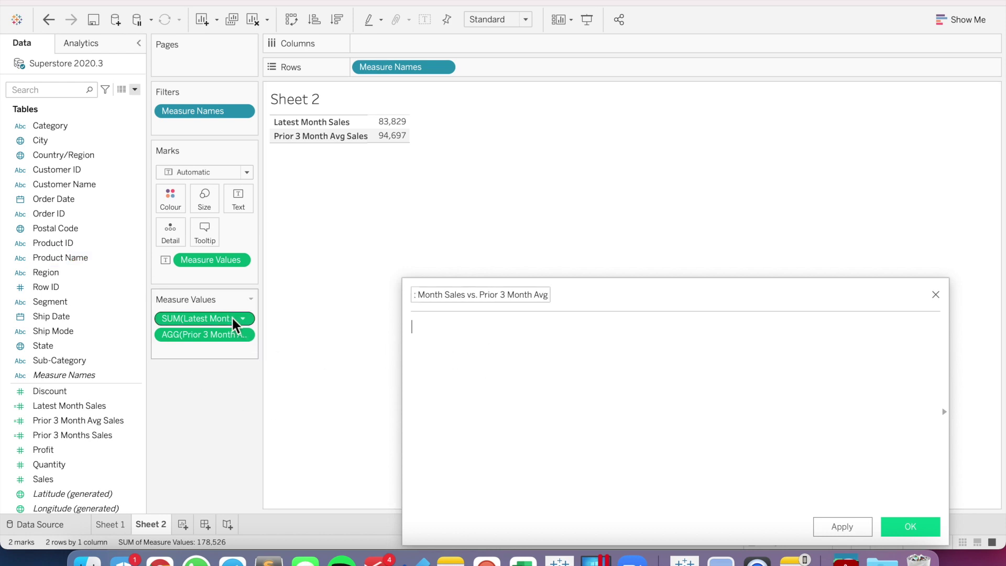
# Enter the parenthesized difference (SUM([Latest Month Sales])-[Prior 3 Month Avg Sales]) as the formula's numerator.
pyautogui.moveTo(214, 316); pyautogui.dragTo(474, 335)
pyautogui.write('-')
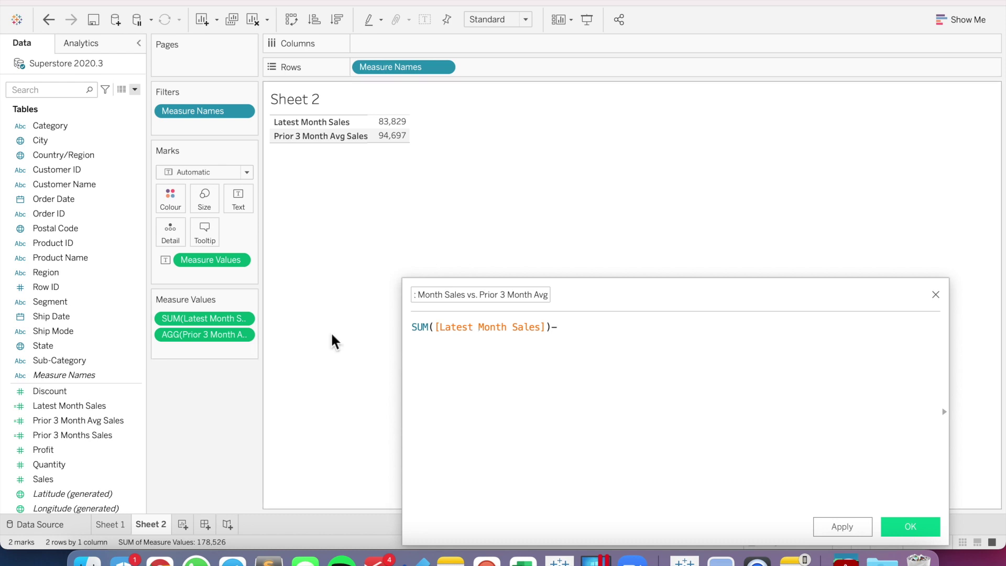
pyautogui.moveTo(206, 335); pyautogui.dragTo(622, 347)
pyautogui.write(')')
pyautogui.press('super+Left')
pyautogui.write('(')
# Divide the difference by [Prior 3 Month Avg Sales] on a new line and save the calculated field.
pyautogui.press('super+Right')
pyautogui.press('Return')
pyautogui.write('/')
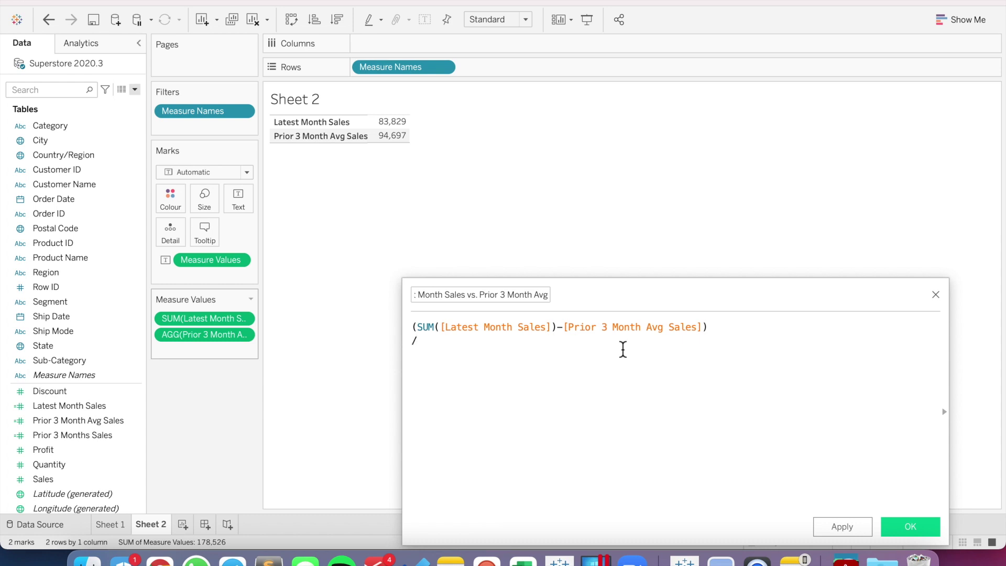
pyautogui.moveTo(194, 330); pyautogui.dragTo(443, 401)
pyautogui.click(904, 524)
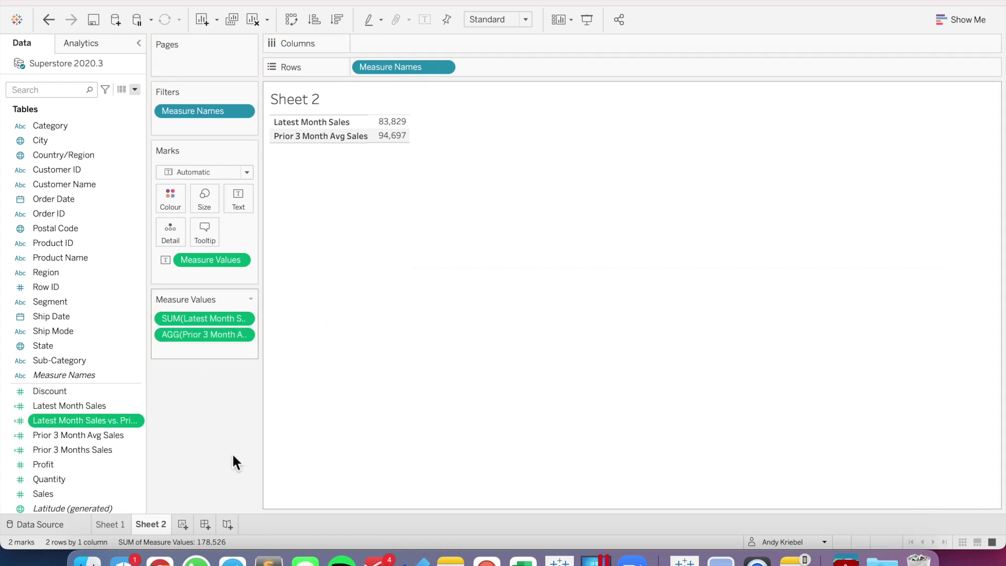
# Set the Latest Month Sales vs. Prior 3 Month Avg field's default format to percentage with 1 decimal place and add it below the other measure values.
pyautogui.rightClick(100, 421)
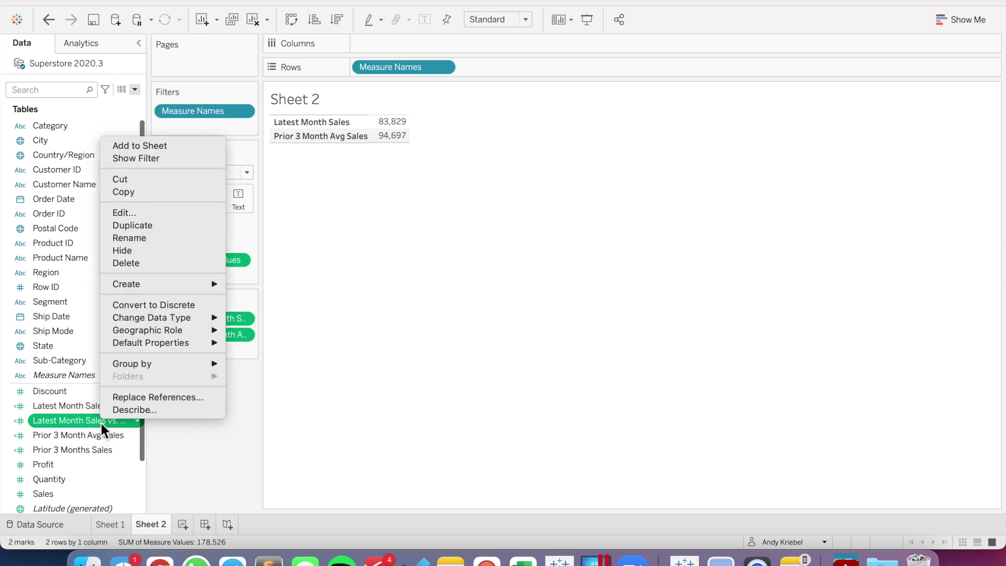
pyautogui.moveTo(197, 346)
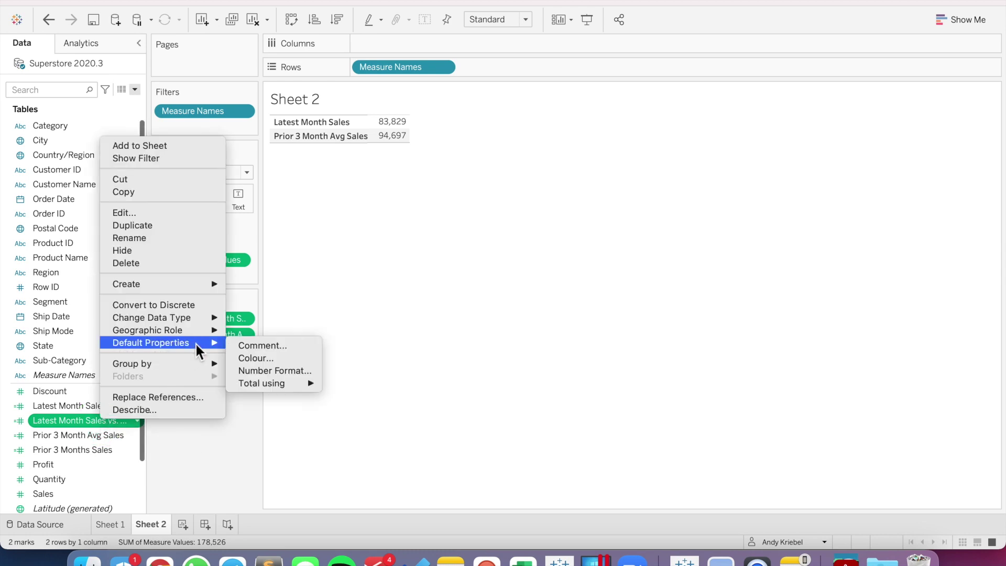
pyautogui.click(265, 370)
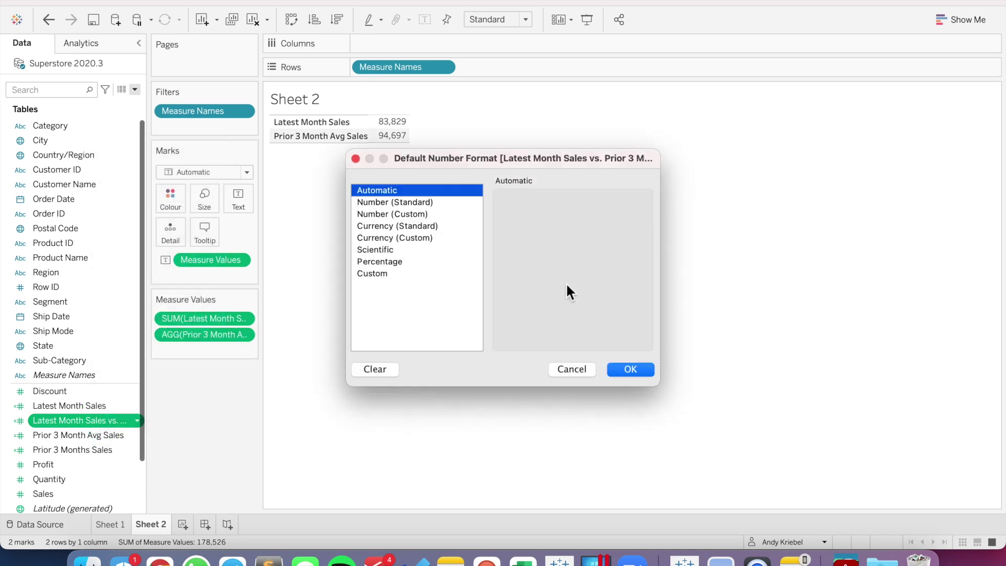
pyautogui.click(425, 261)
pyautogui.click(538, 217)
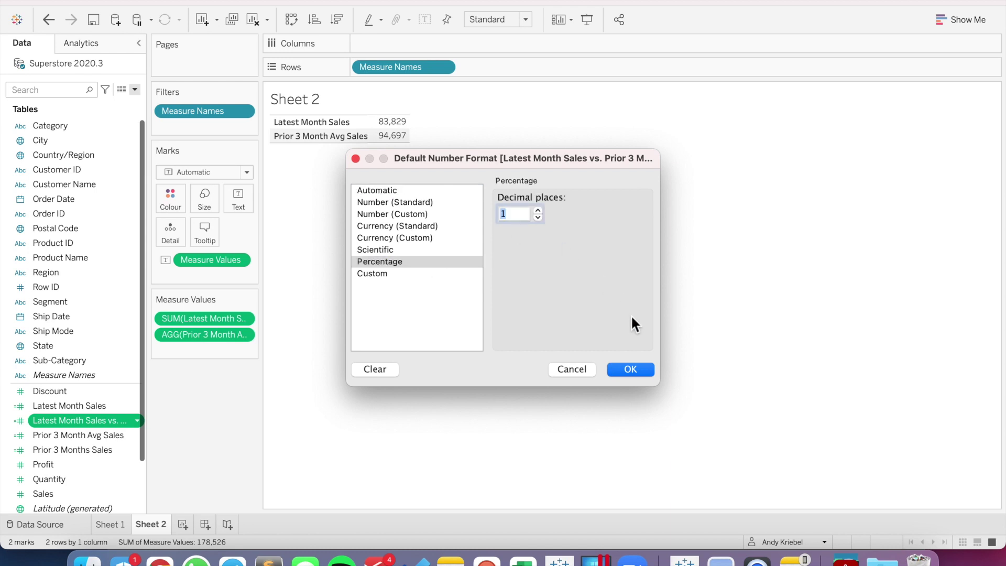
pyautogui.click(630, 369)
pyautogui.moveTo(105, 421); pyautogui.dragTo(221, 351)
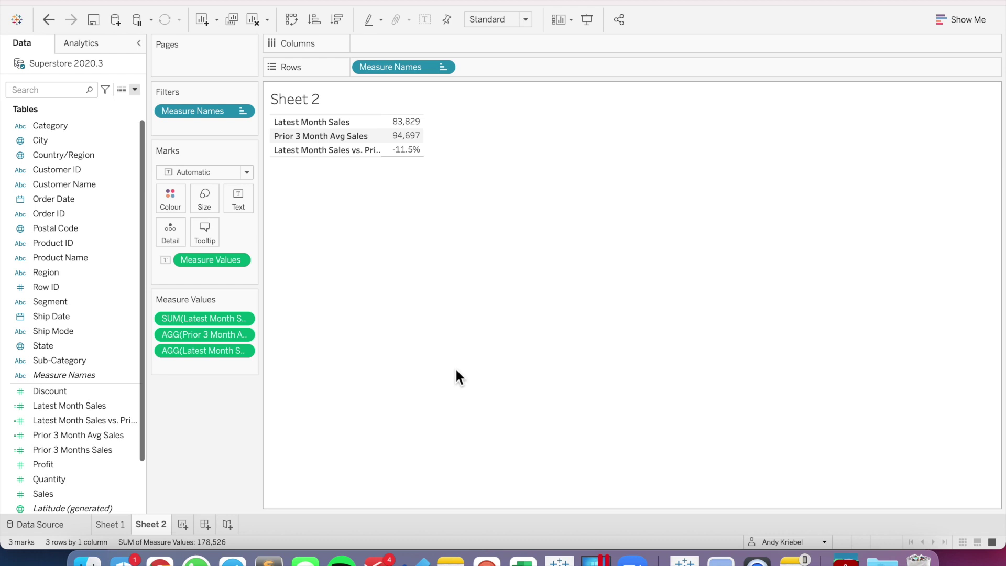
# Review the Prior 3 Months Sales calculation, examining its DATEDIFF expression and the IN (1,2,3) condition.
pyautogui.rightClick(64, 451)
pyautogui.click(101, 231)
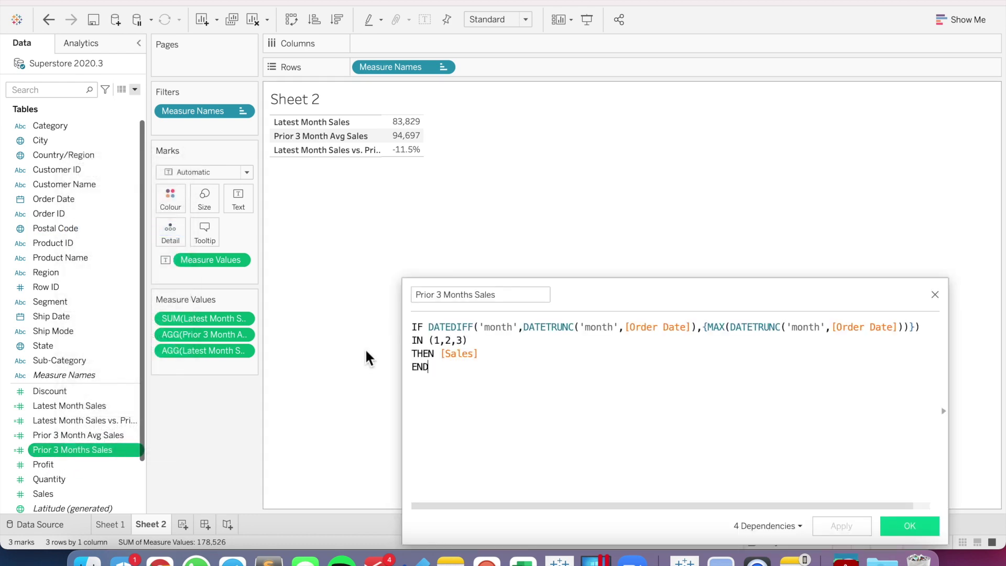
pyautogui.moveTo(588, 297); pyautogui.dragTo(414, 216)
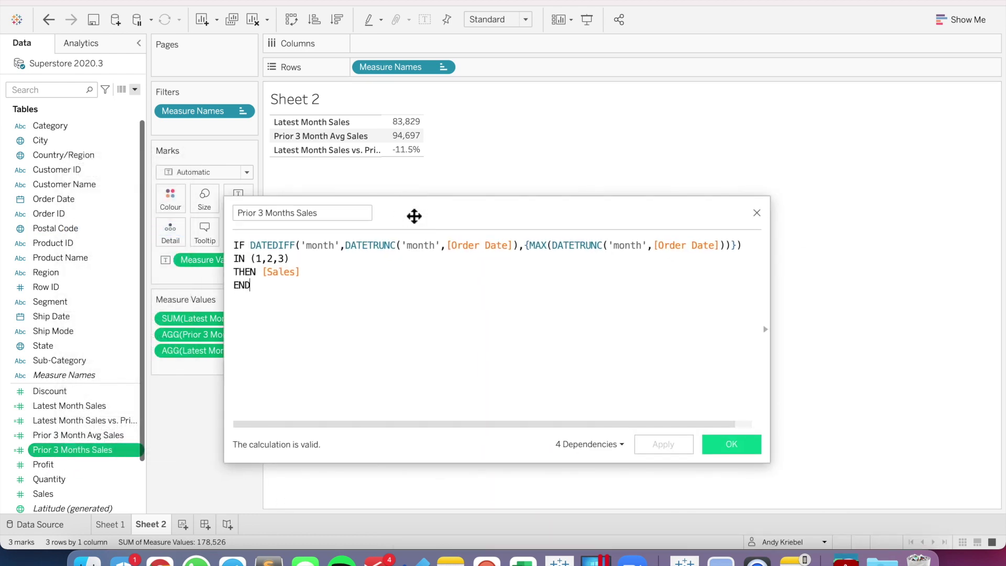
pyautogui.moveTo(250, 259); pyautogui.dragTo(292, 257)
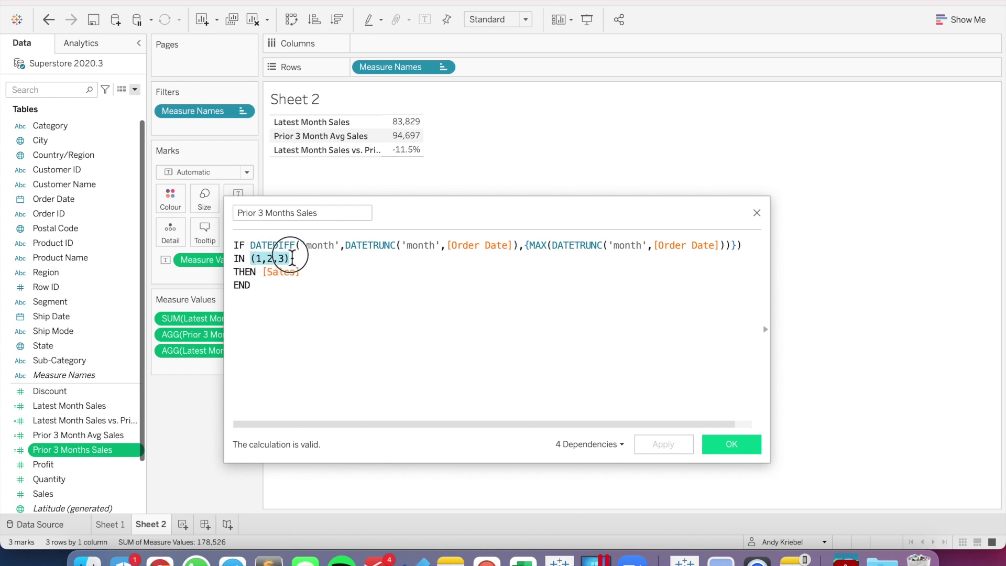
pyautogui.click(253, 245)
pyautogui.moveTo(253, 246); pyautogui.dragTo(741, 249)
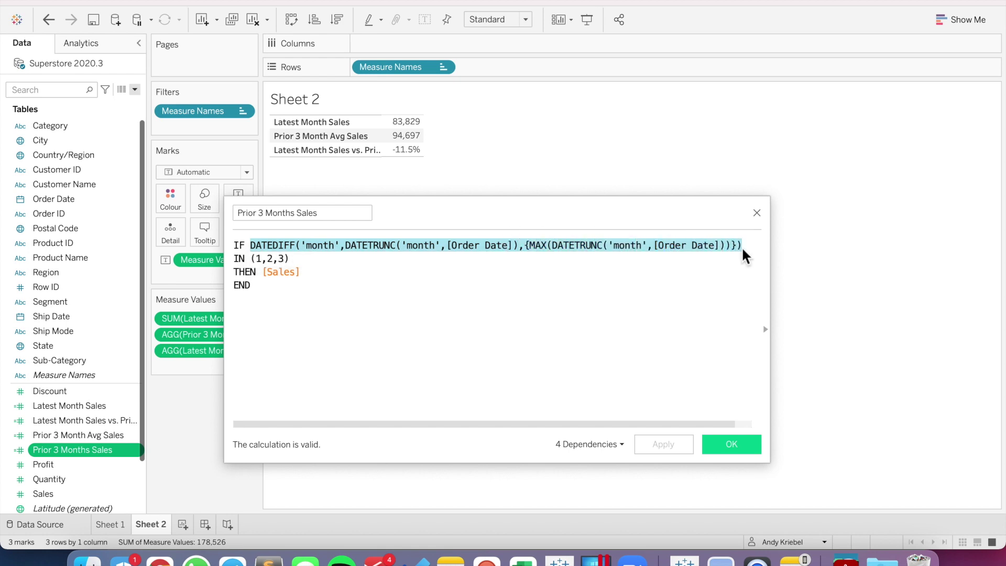
pyautogui.click(680, 270)
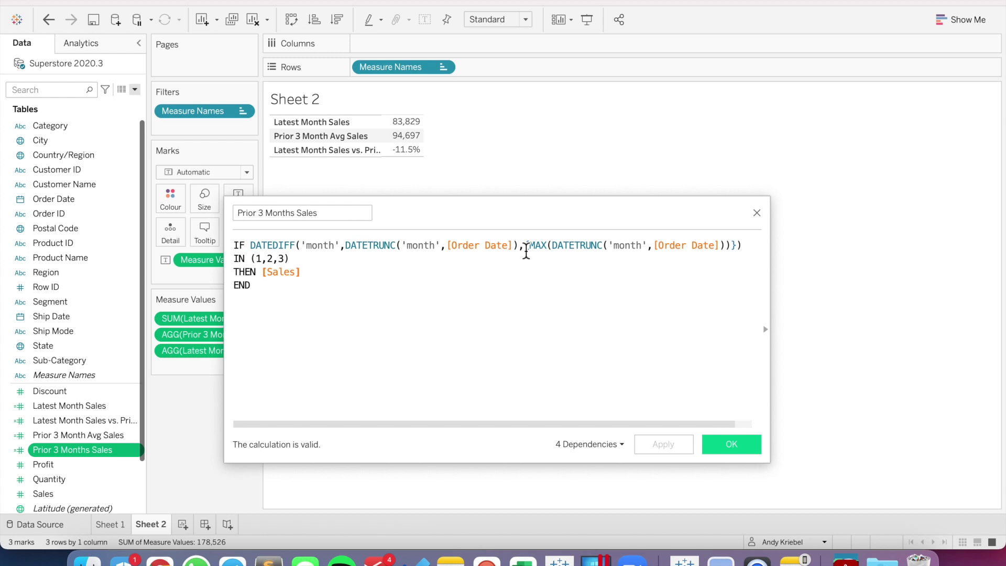
pyautogui.click(732, 452)
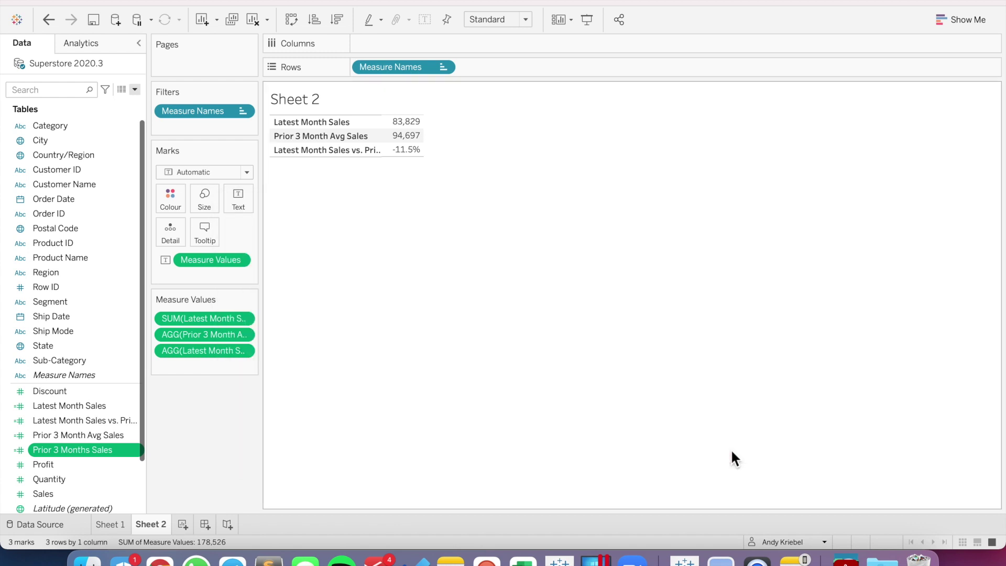